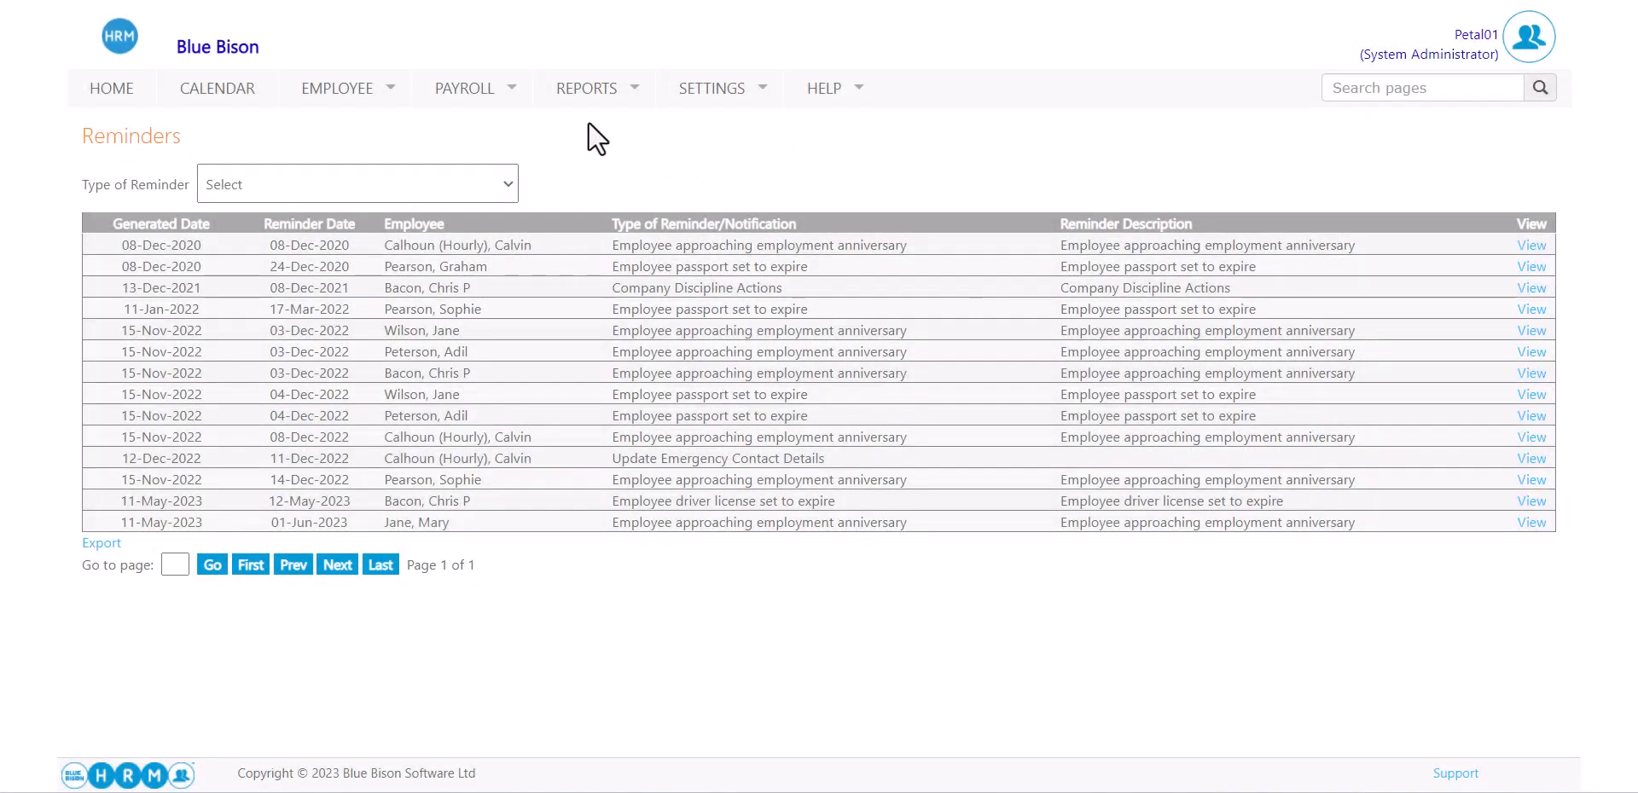
- Open the payroll Review step and choose the pay period Mth#3 - (06/01/2023 - 06/30/2023)
click(499, 92)
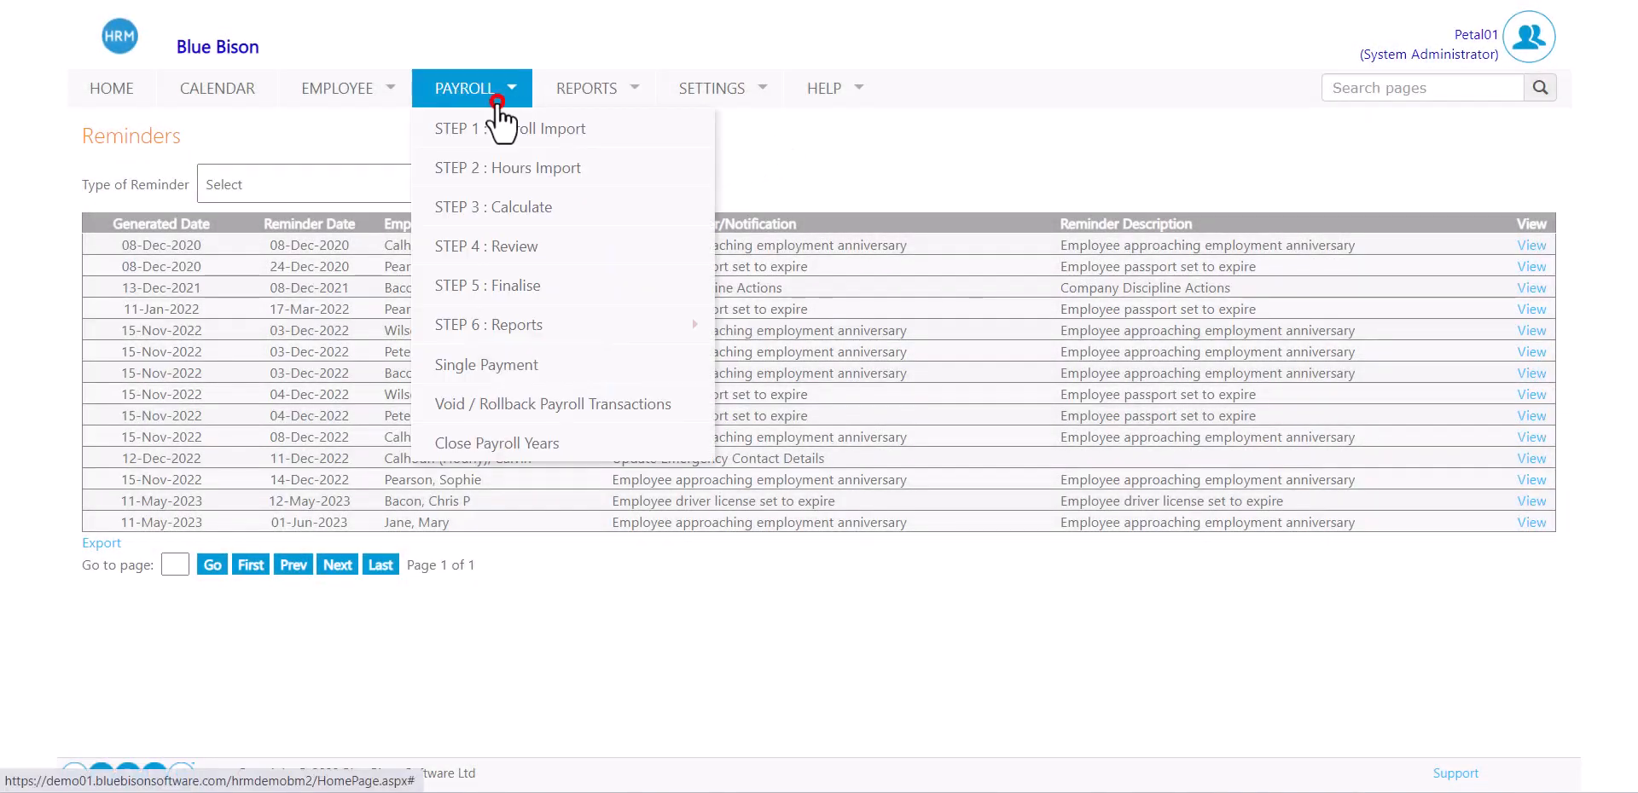
click(547, 247)
click(441, 230)
click(441, 229)
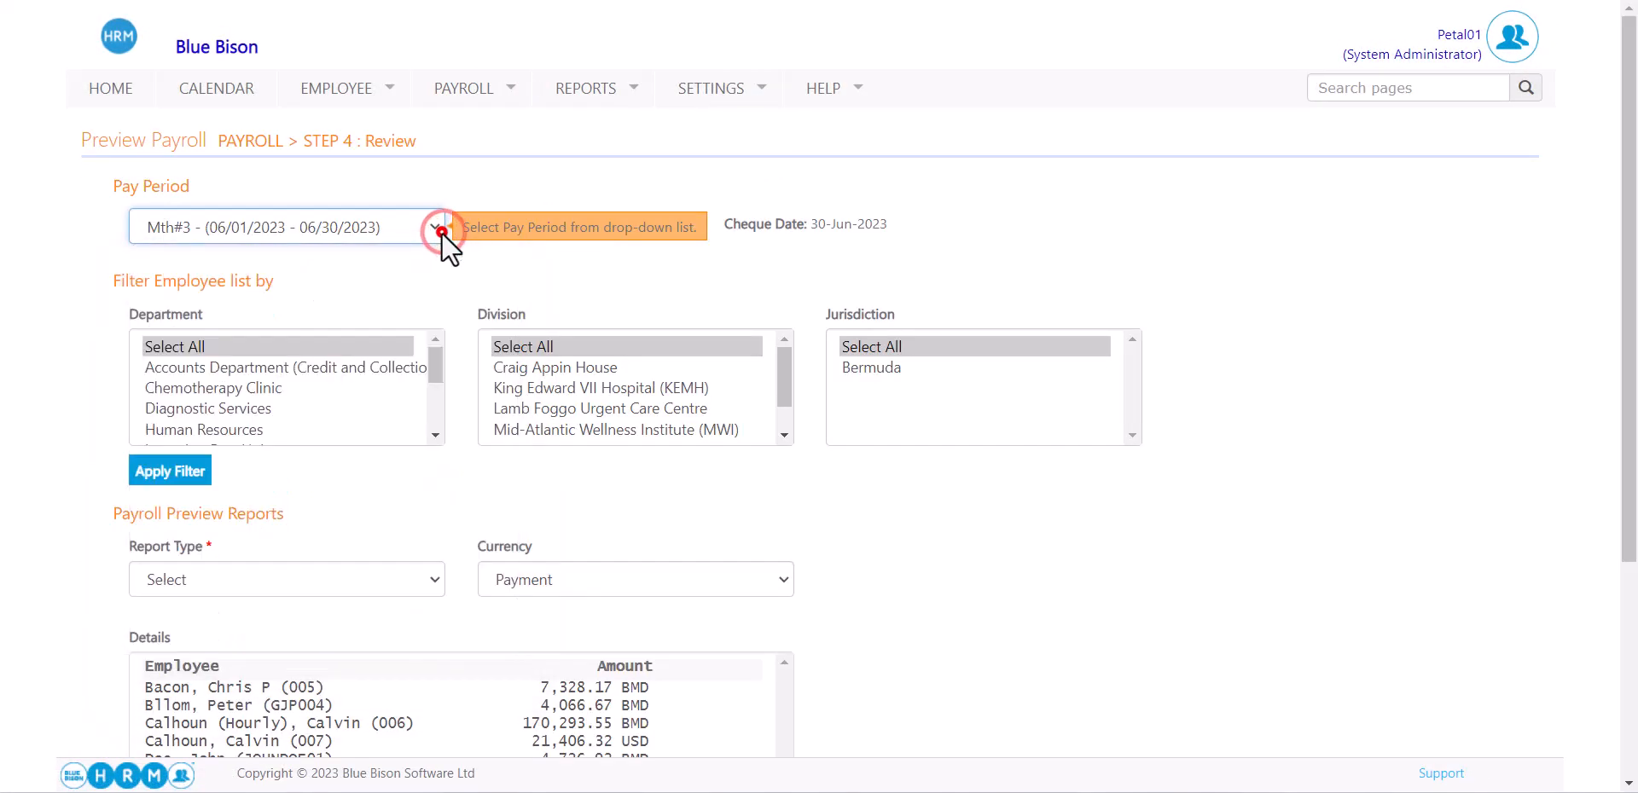
- Set the payroll preview report type to Bank Deposit
scroll(511, 324, down, 3)
click(439, 362)
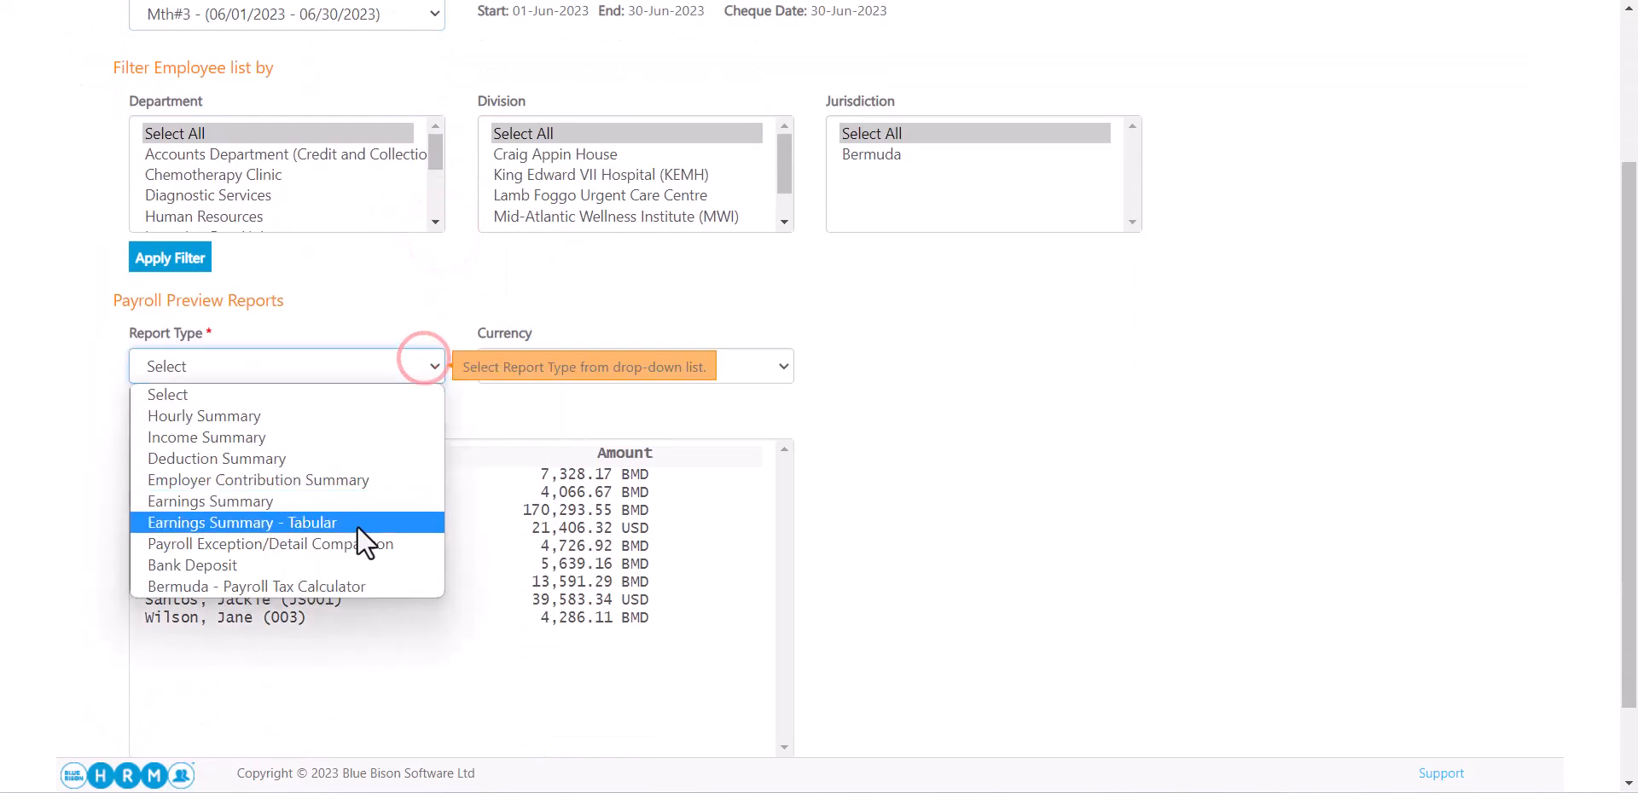
click(358, 561)
click(485, 512)
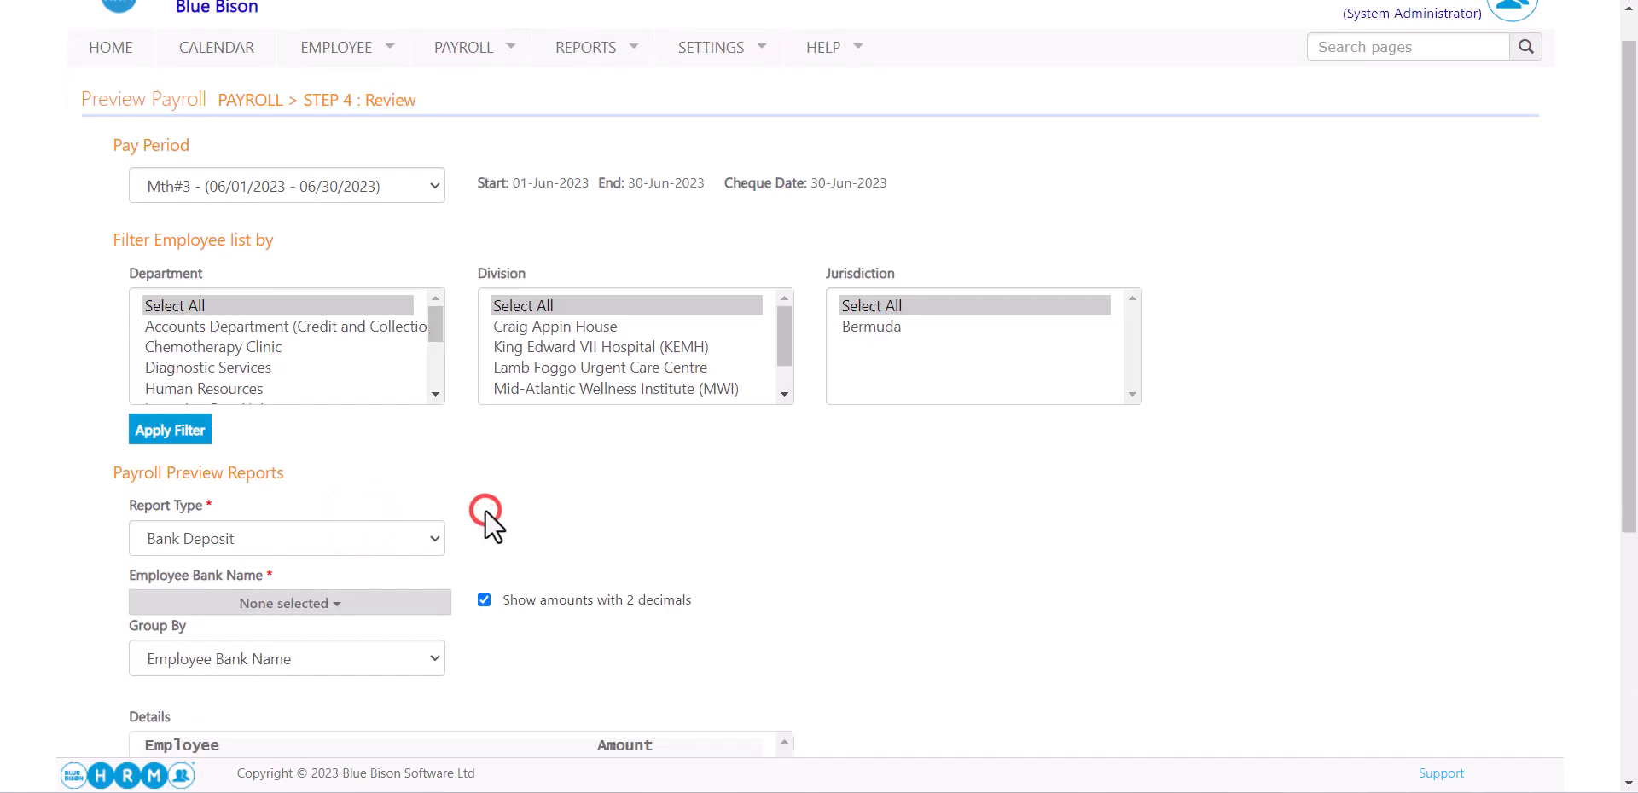
- Include all employee banks in the Bank Deposit preview and generate the report
scroll(443, 478, down, 3)
click(394, 432)
click(375, 456)
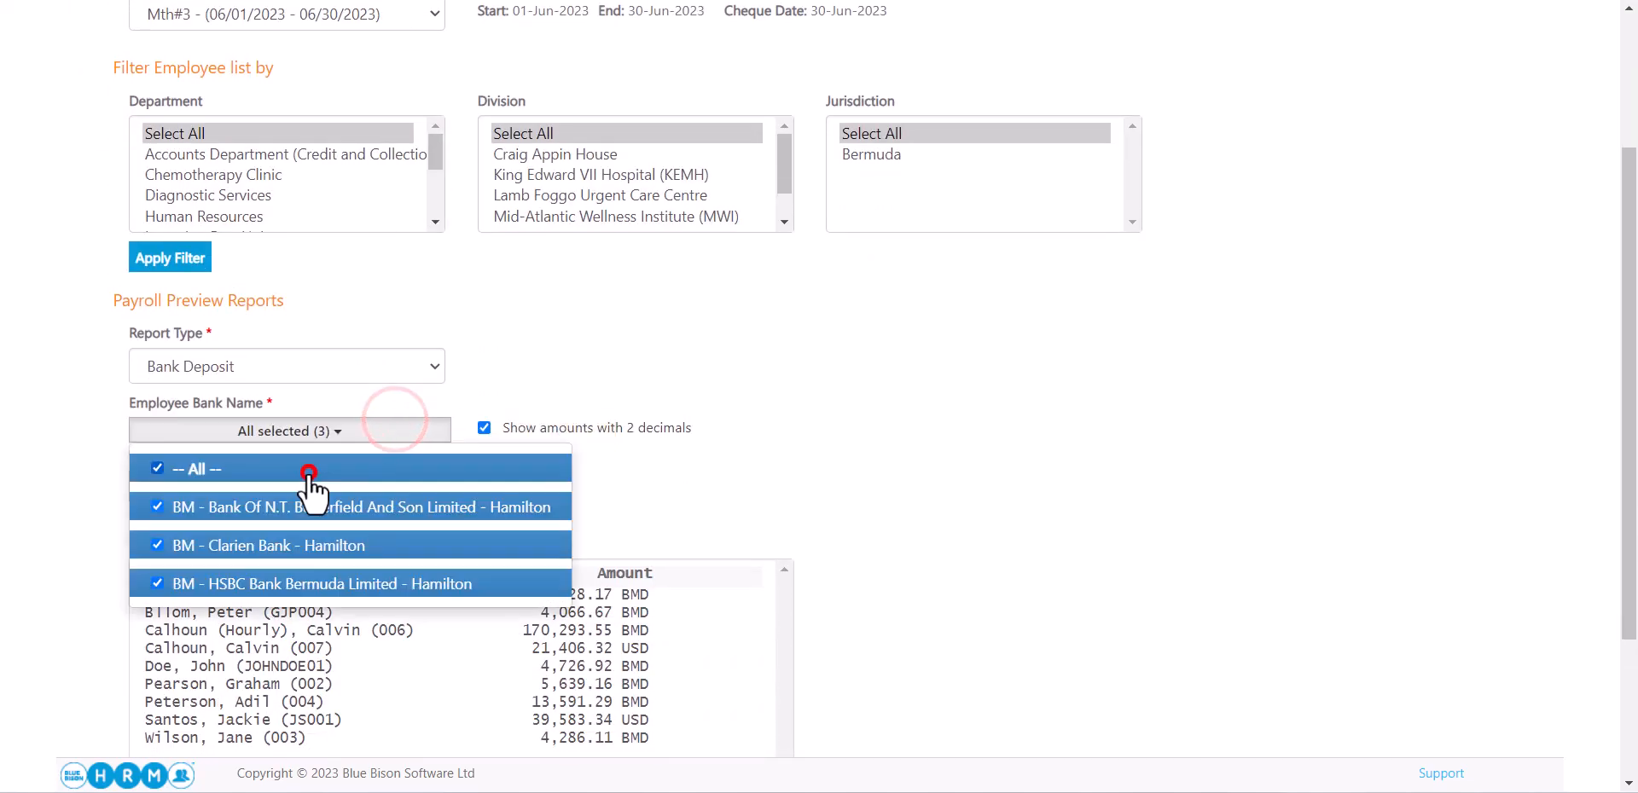
click(797, 472)
scroll(796, 469, down, 1)
scroll(798, 470, down, 2)
click(181, 719)
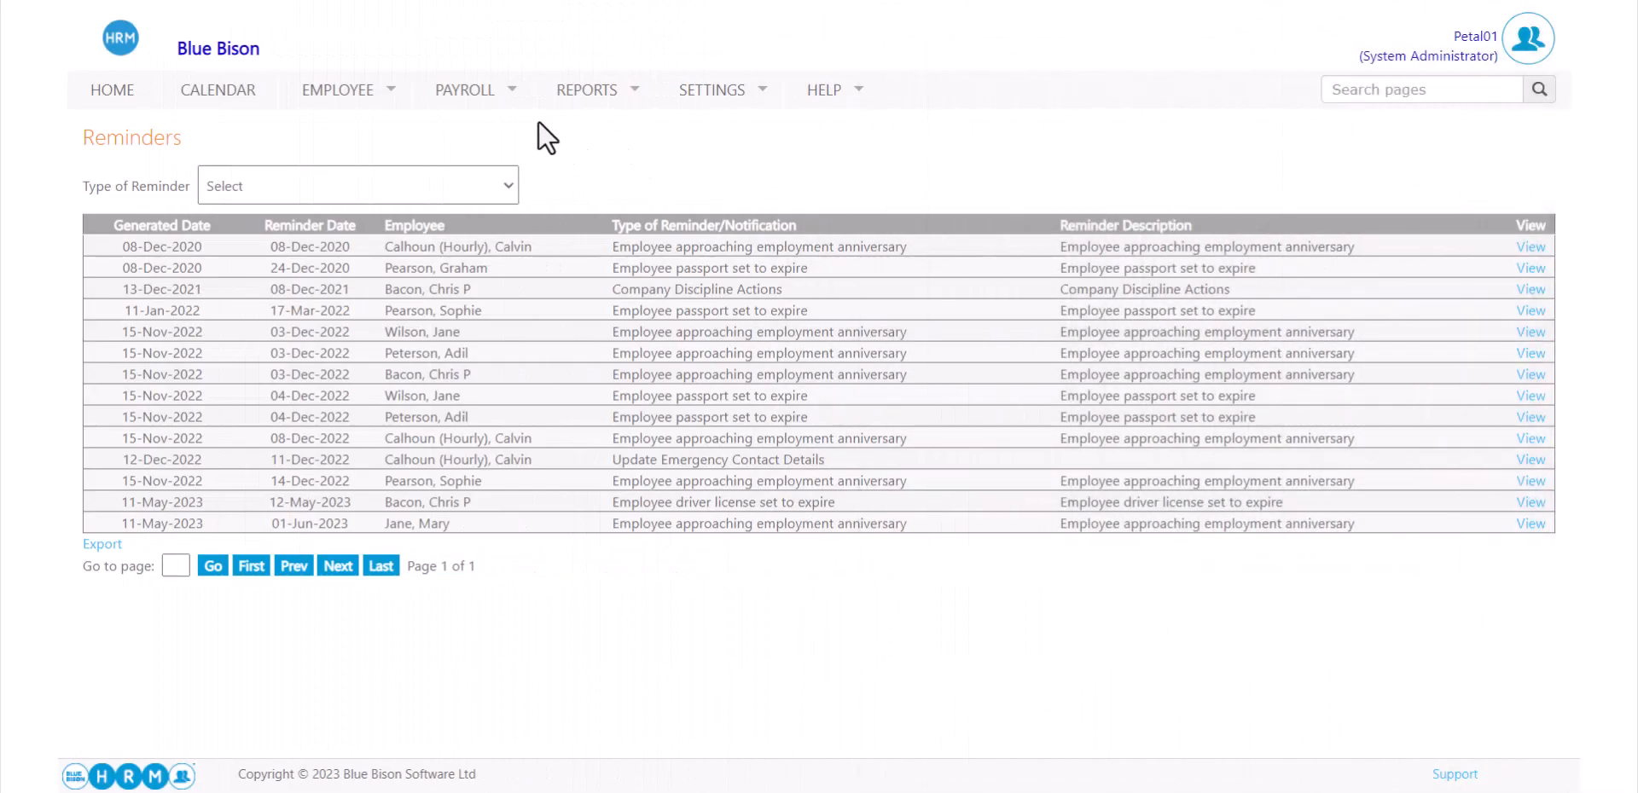
- Open the Paystubs / Cheques report under payroll step 6 and choose pay period Mth#2 - (05/01/2023 - 05/31/2023)
click(501, 91)
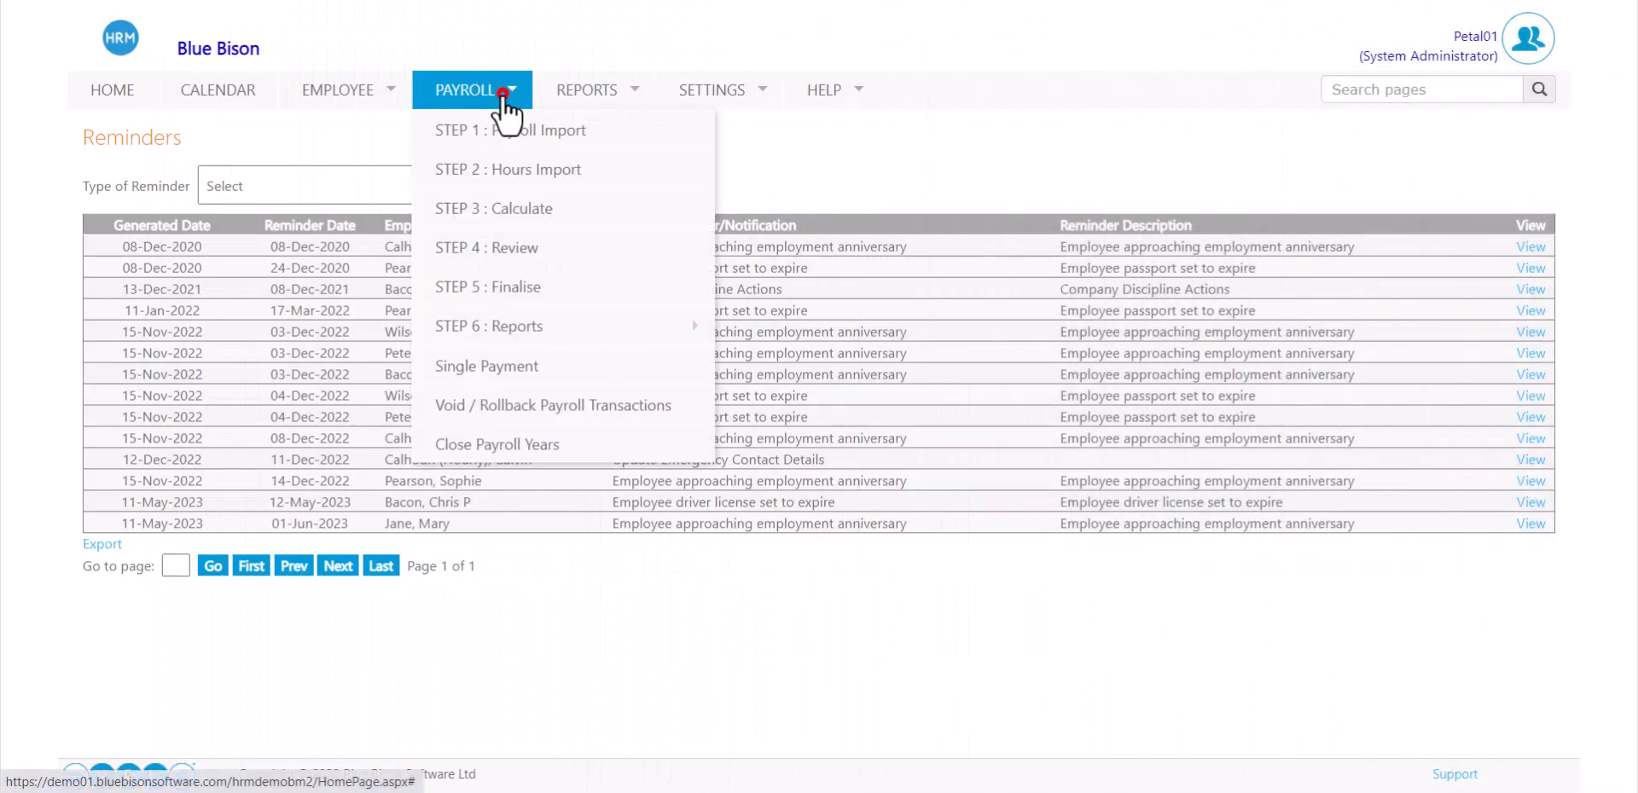
click(522, 329)
click(763, 256)
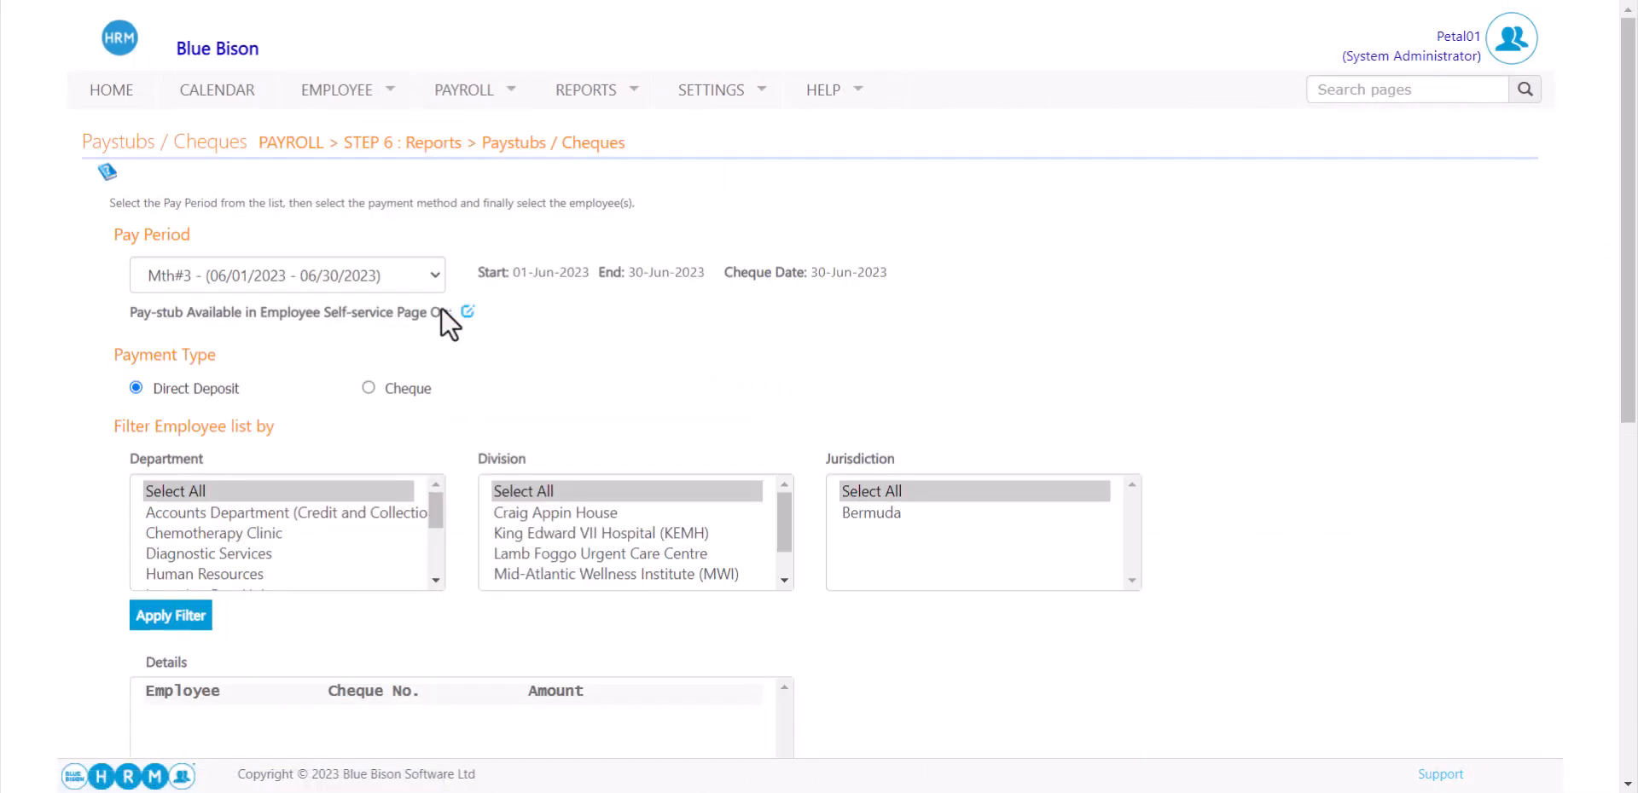
click(387, 275)
click(424, 518)
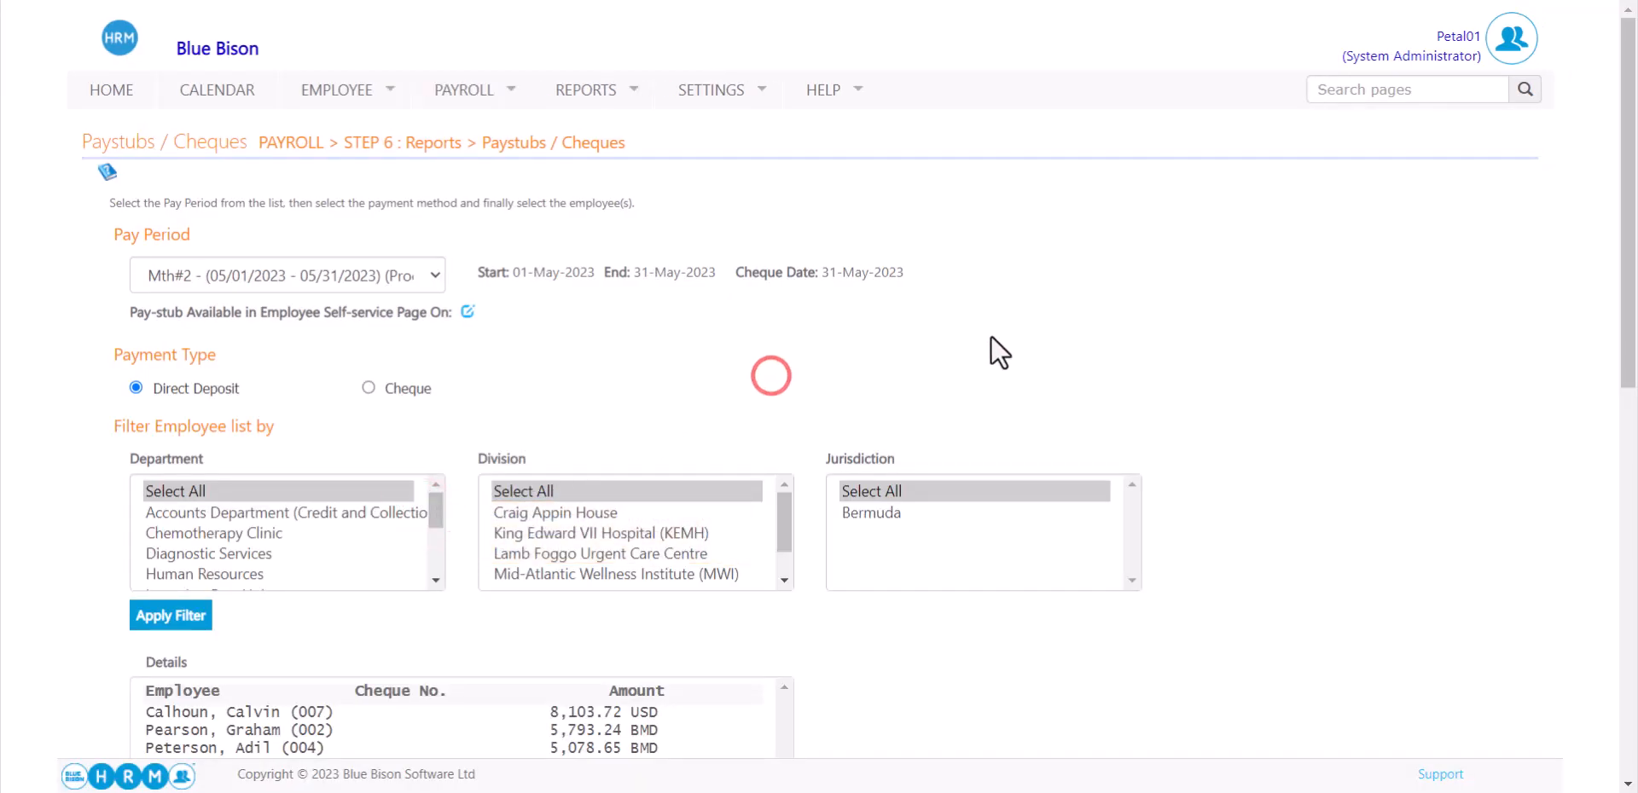
- Set the scheduled pay-stub e-mail date and time to 19-May-2023 00:00
scroll(990, 335, down, 3)
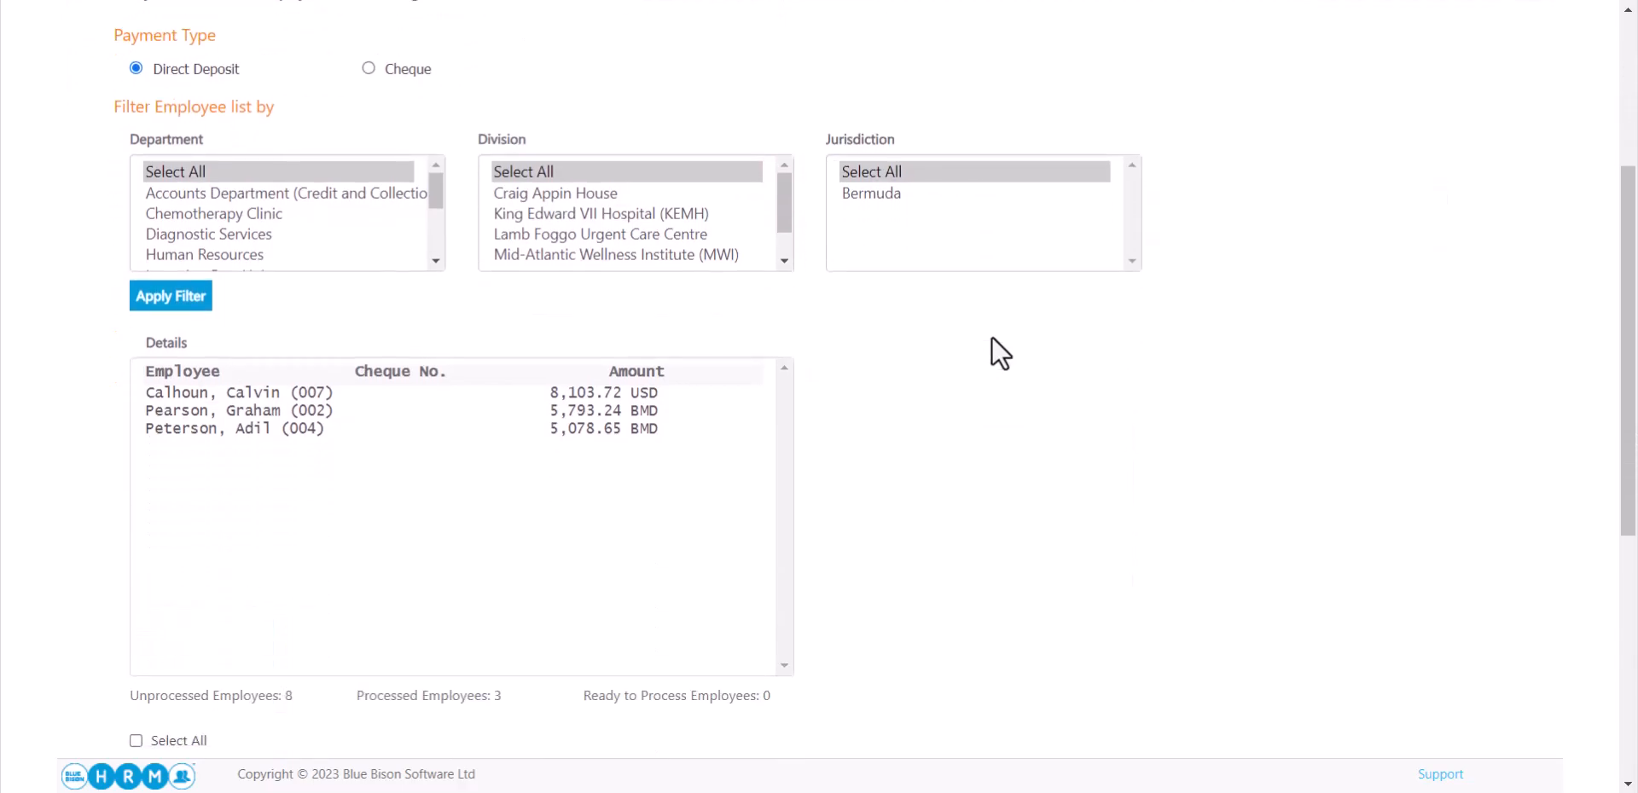
scroll(991, 336, down, 4)
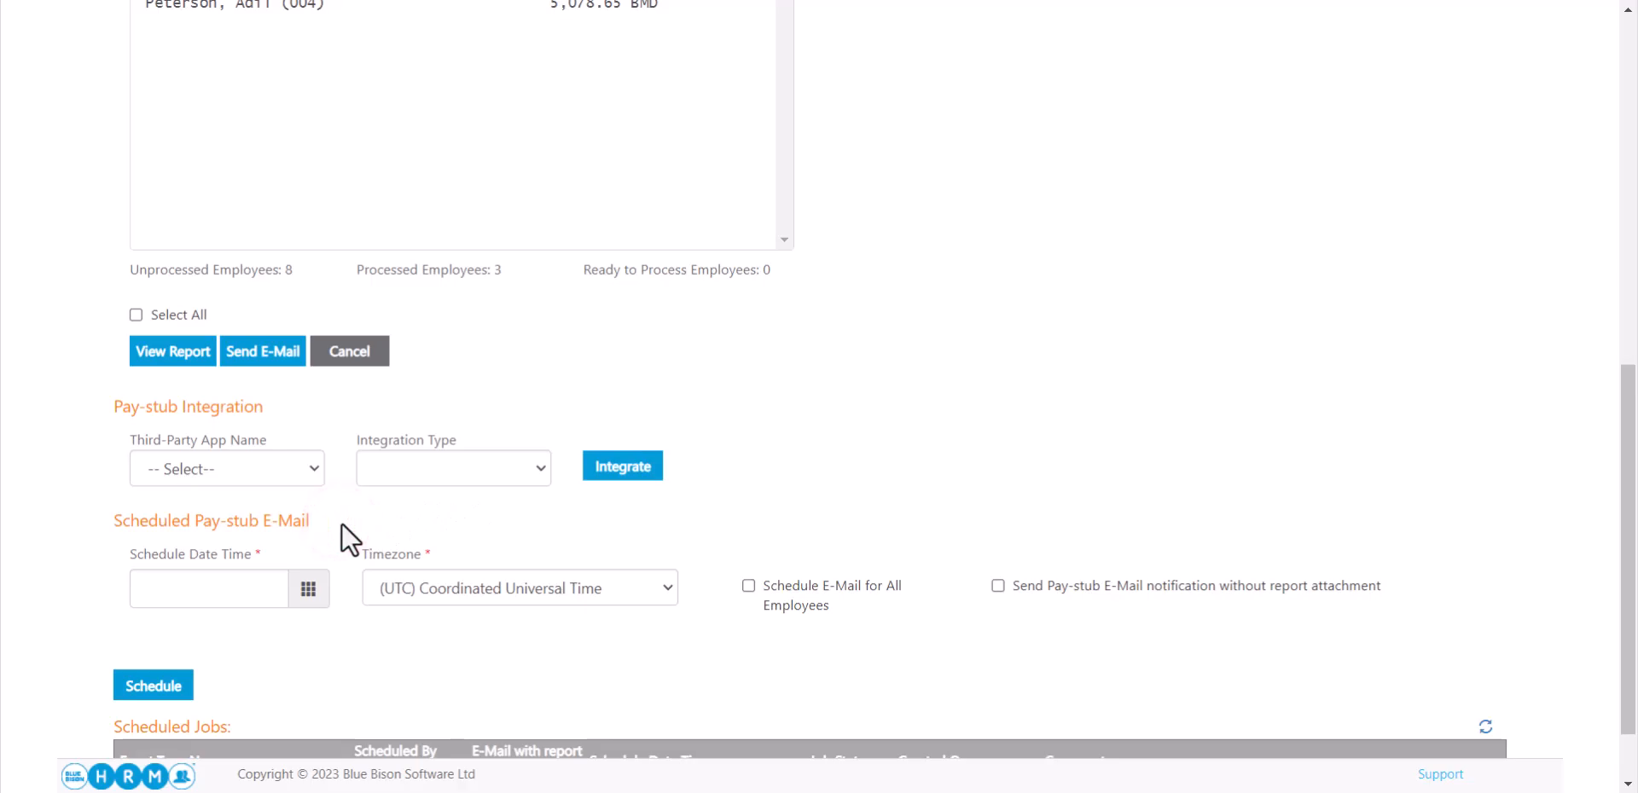
click(312, 590)
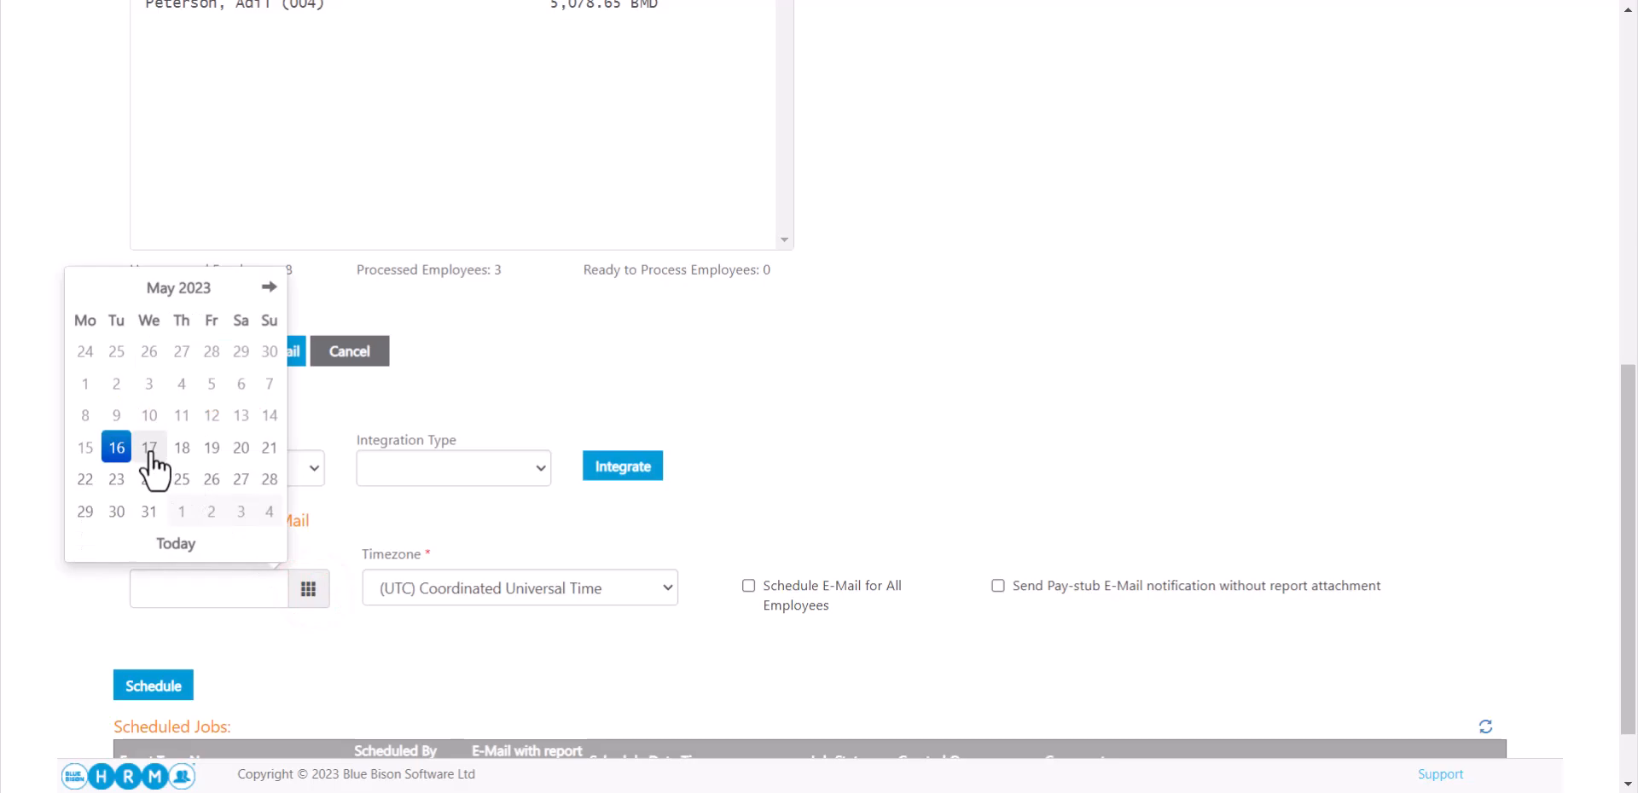
click(214, 458)
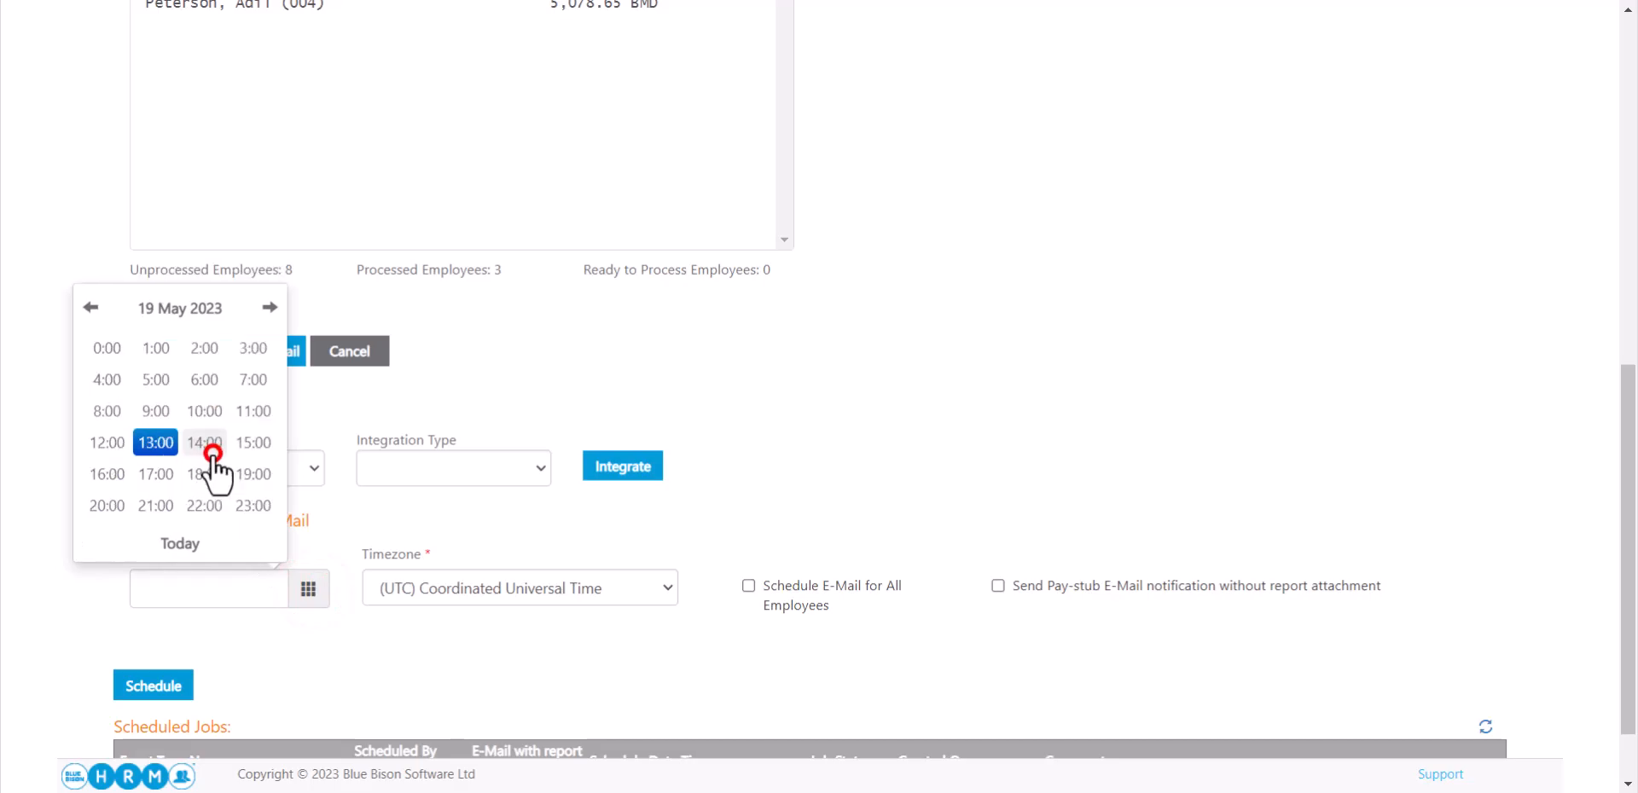
click(108, 350)
click(114, 437)
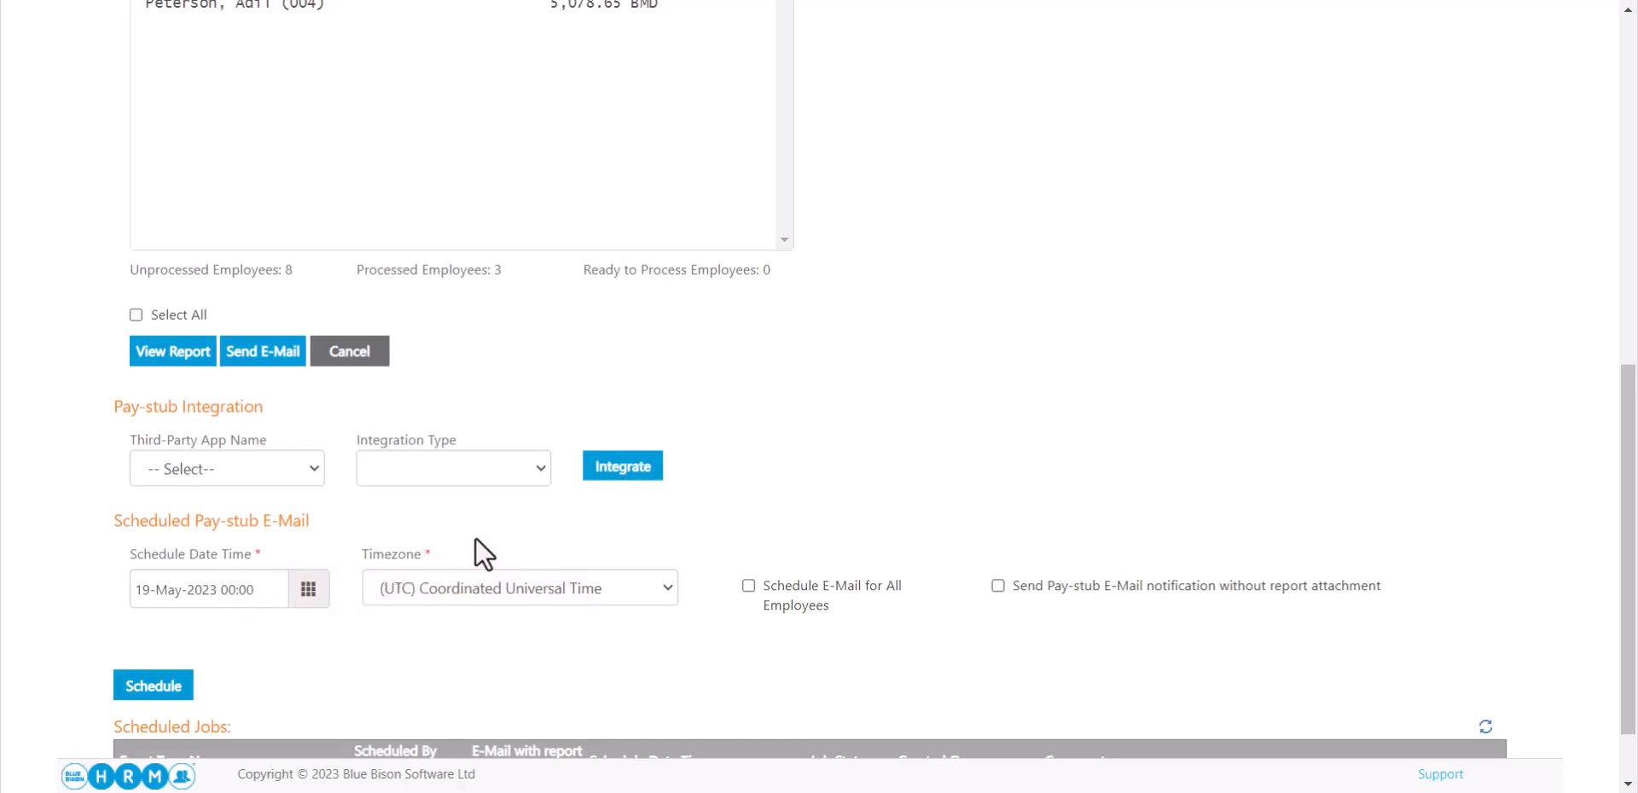
- Set the pay-stub e-mail schedule's timezone to (UTC-04:00) Georgetown, La Paz, Manaus, San Juan
click(534, 588)
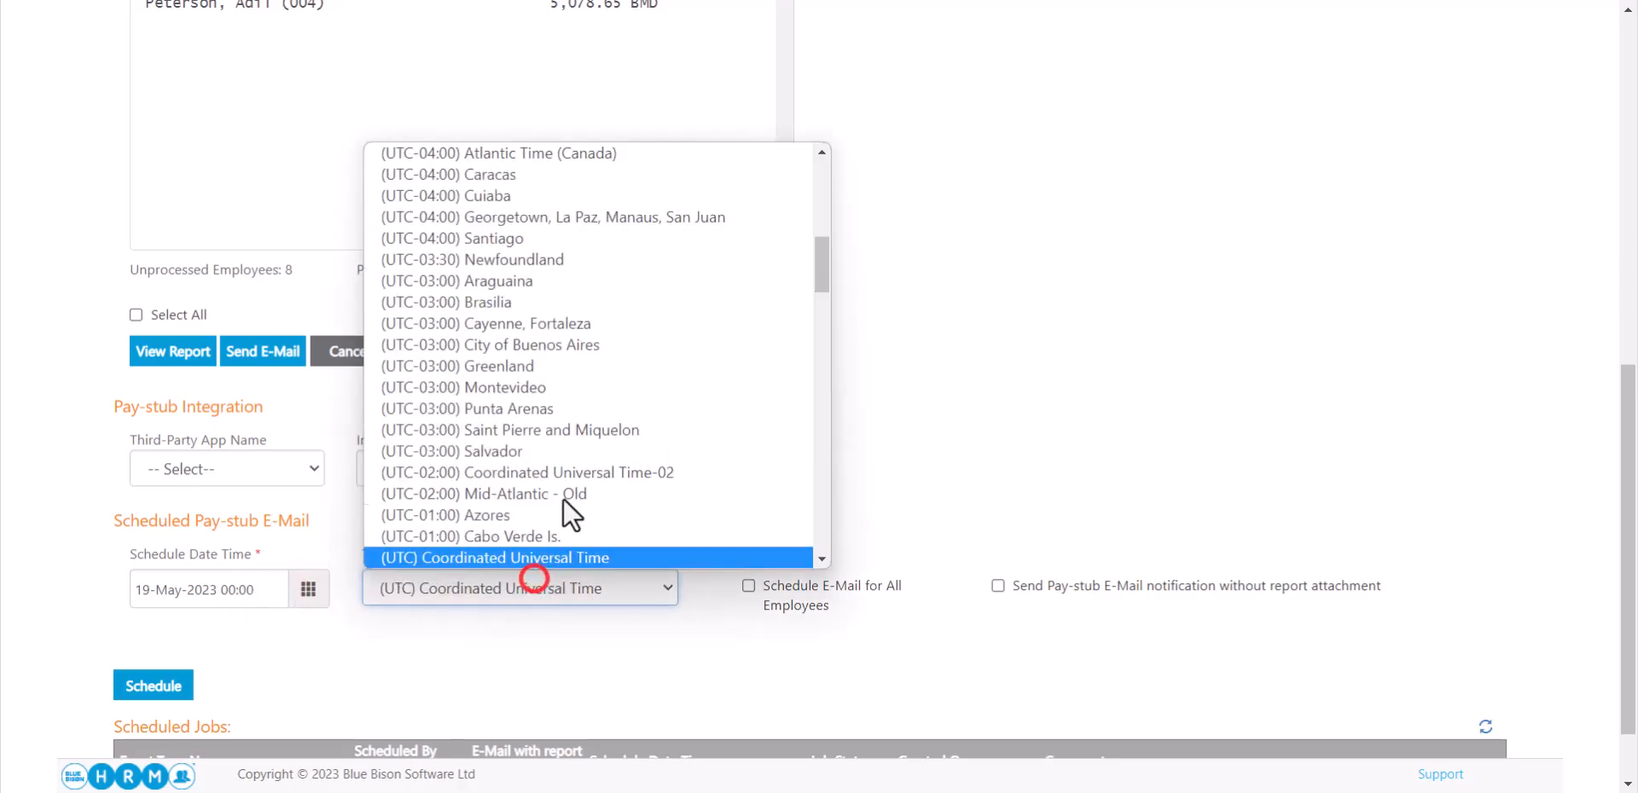
scroll(634, 341, up, 3)
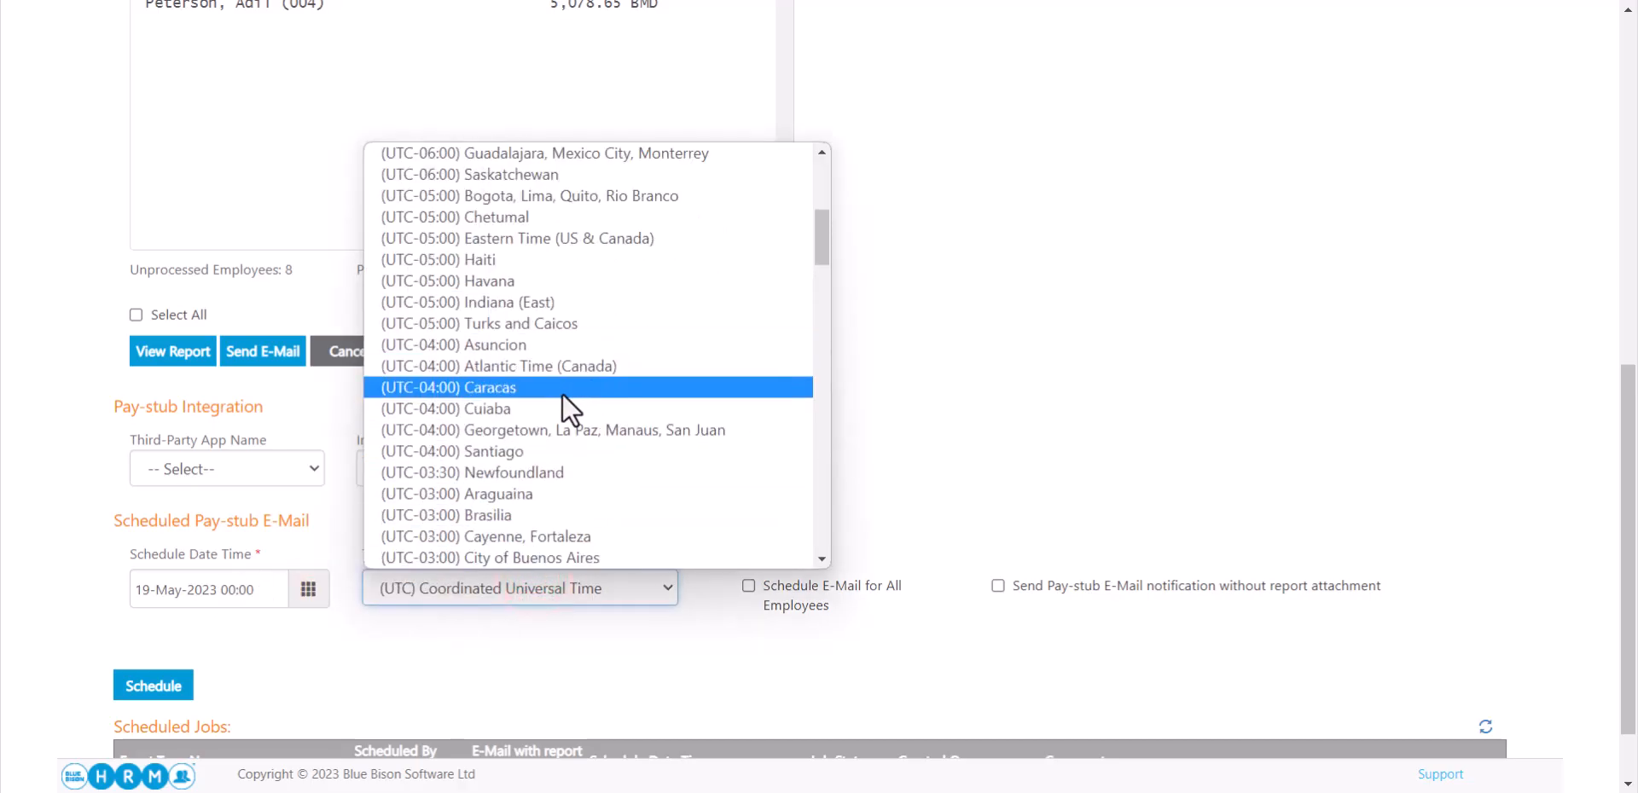
click(559, 428)
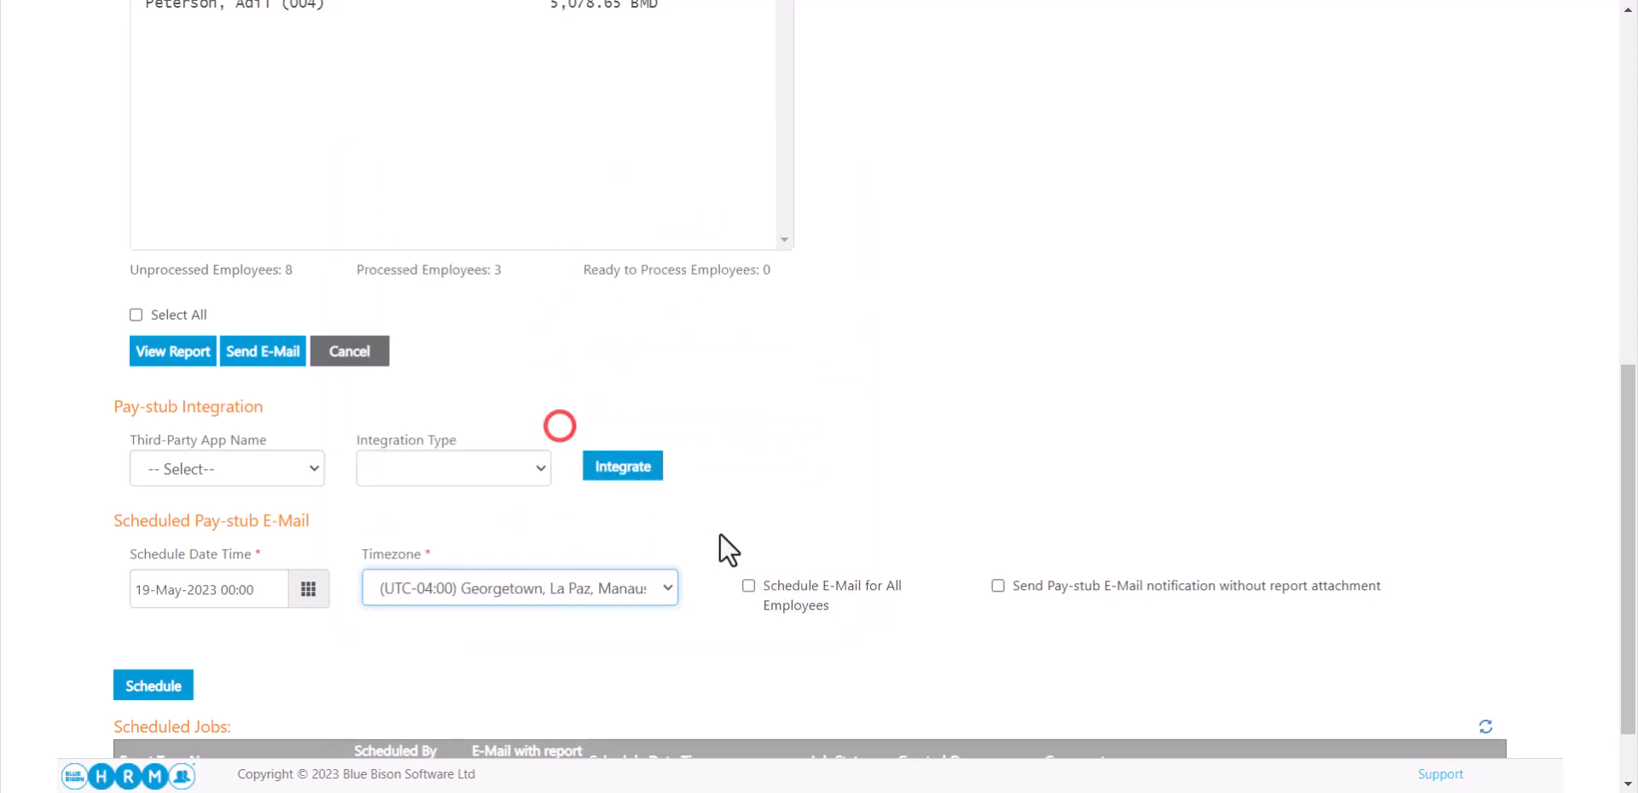
- Try the options for scheduling e-mail to all employees and for sending the pay-stub notification without the report attachment
click(750, 586)
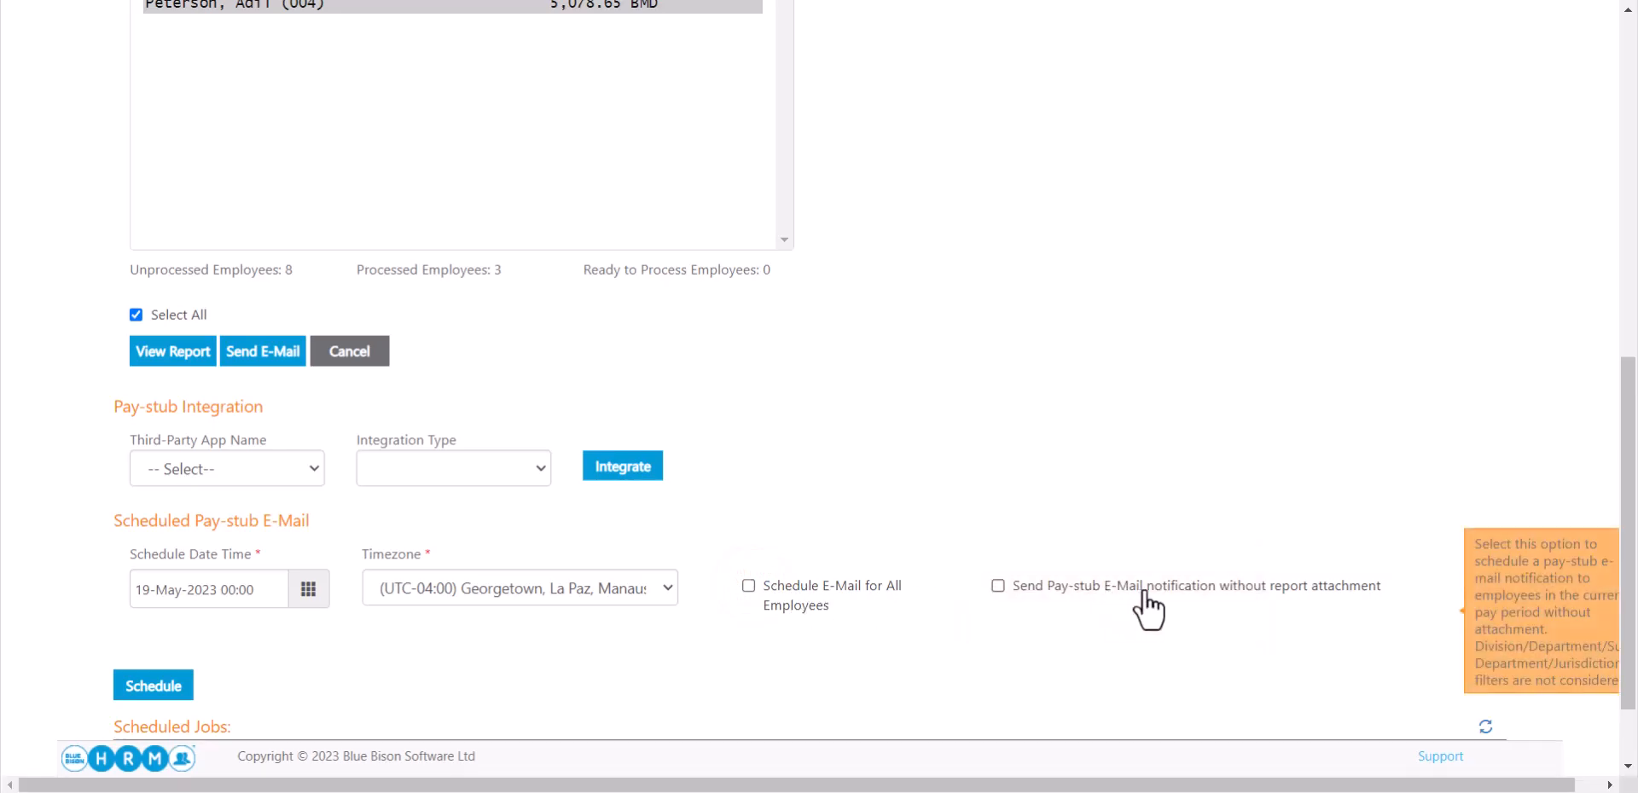
click(1032, 587)
click(1039, 591)
- View the details and the e-mail logs of the existing scheduled pay-stub job, closing each window
scroll(1040, 591, down, 1)
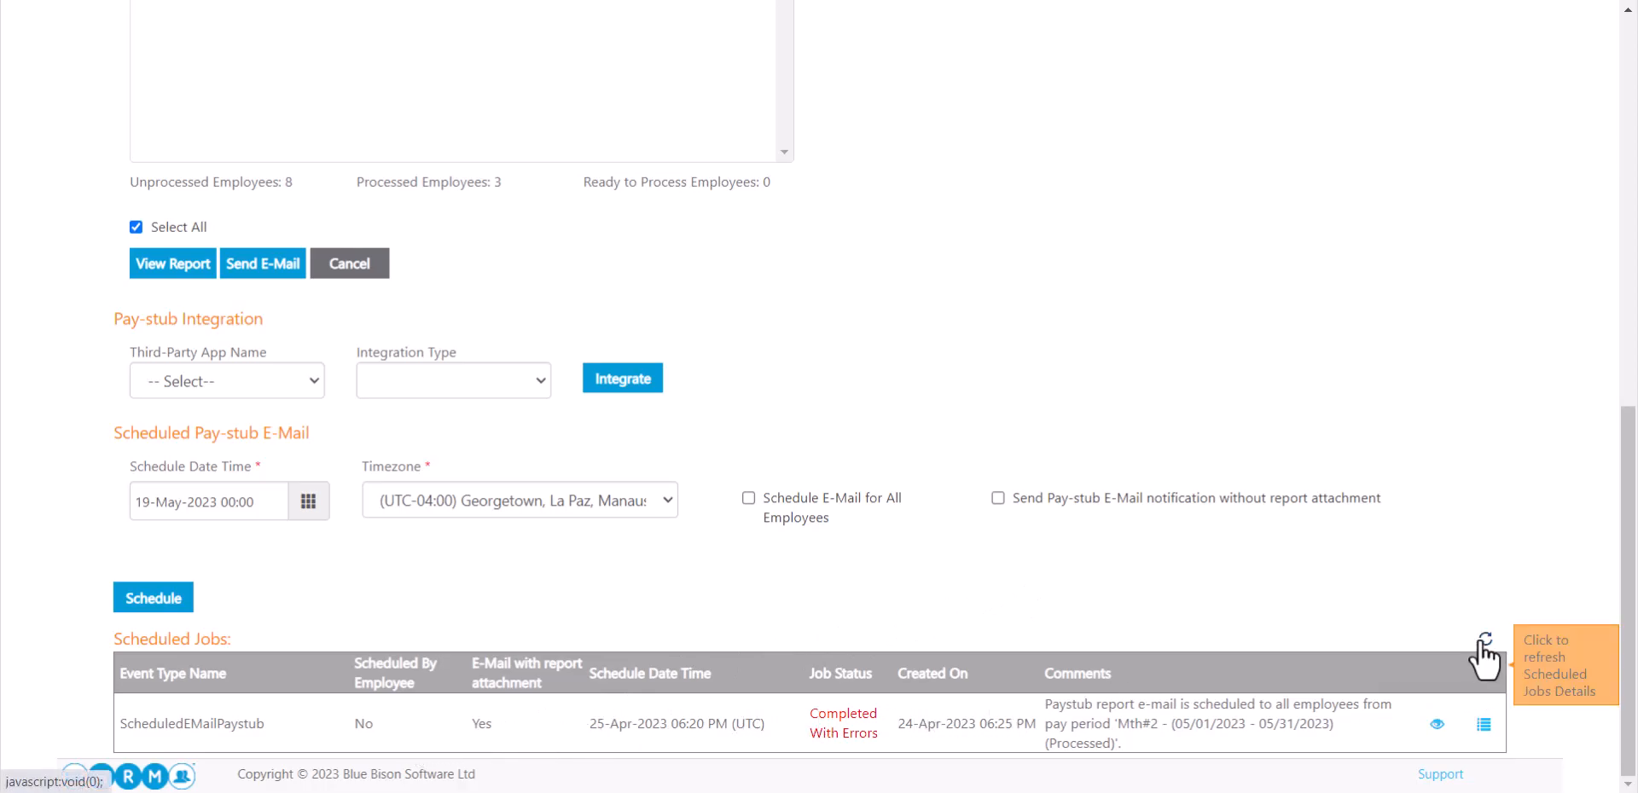
click(1436, 727)
click(1334, 642)
click(1484, 723)
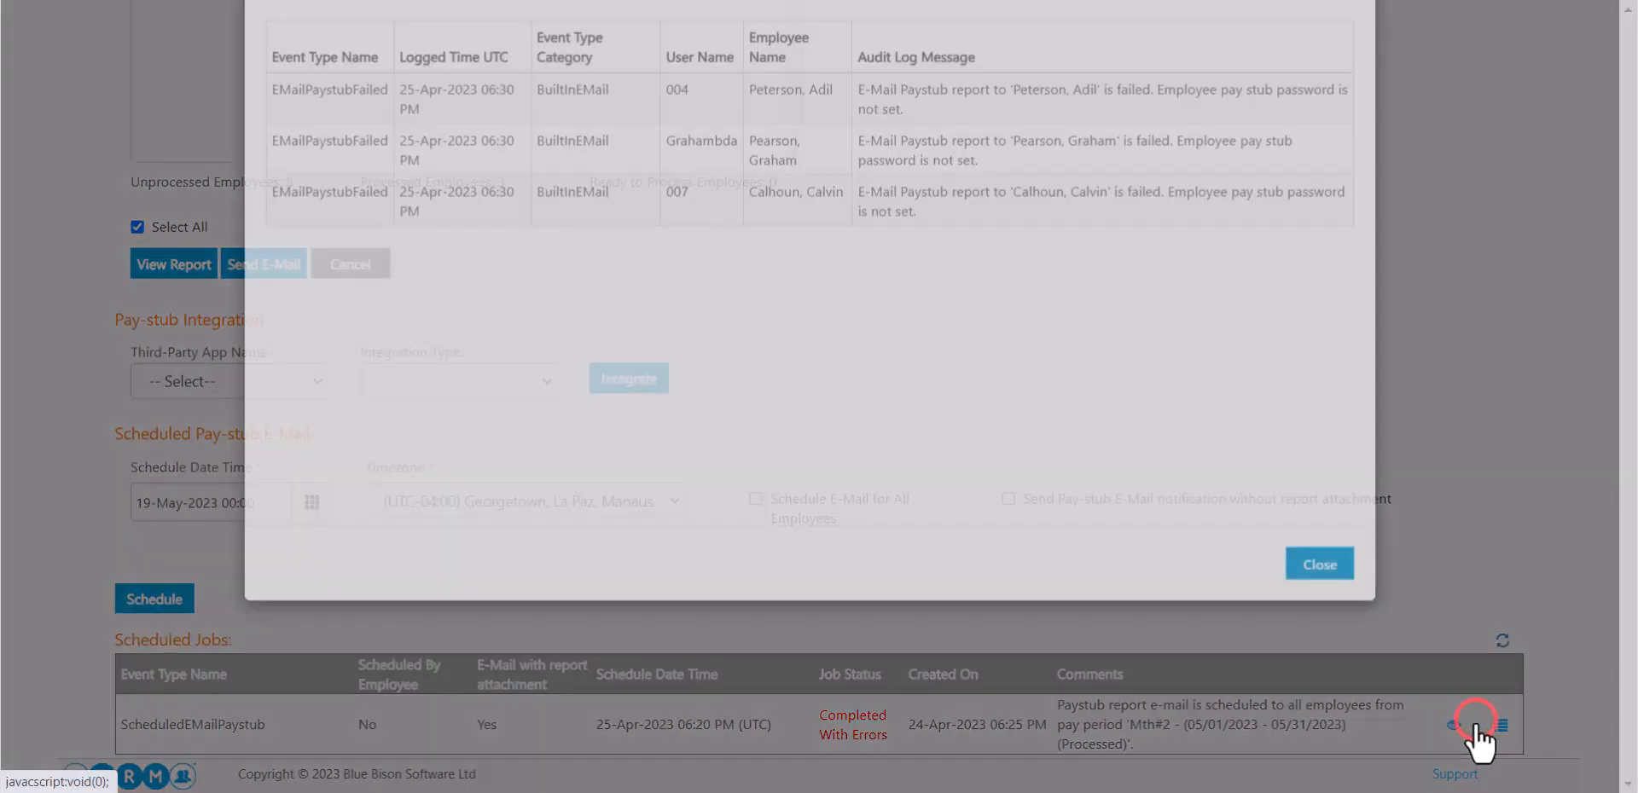
click(1209, 193)
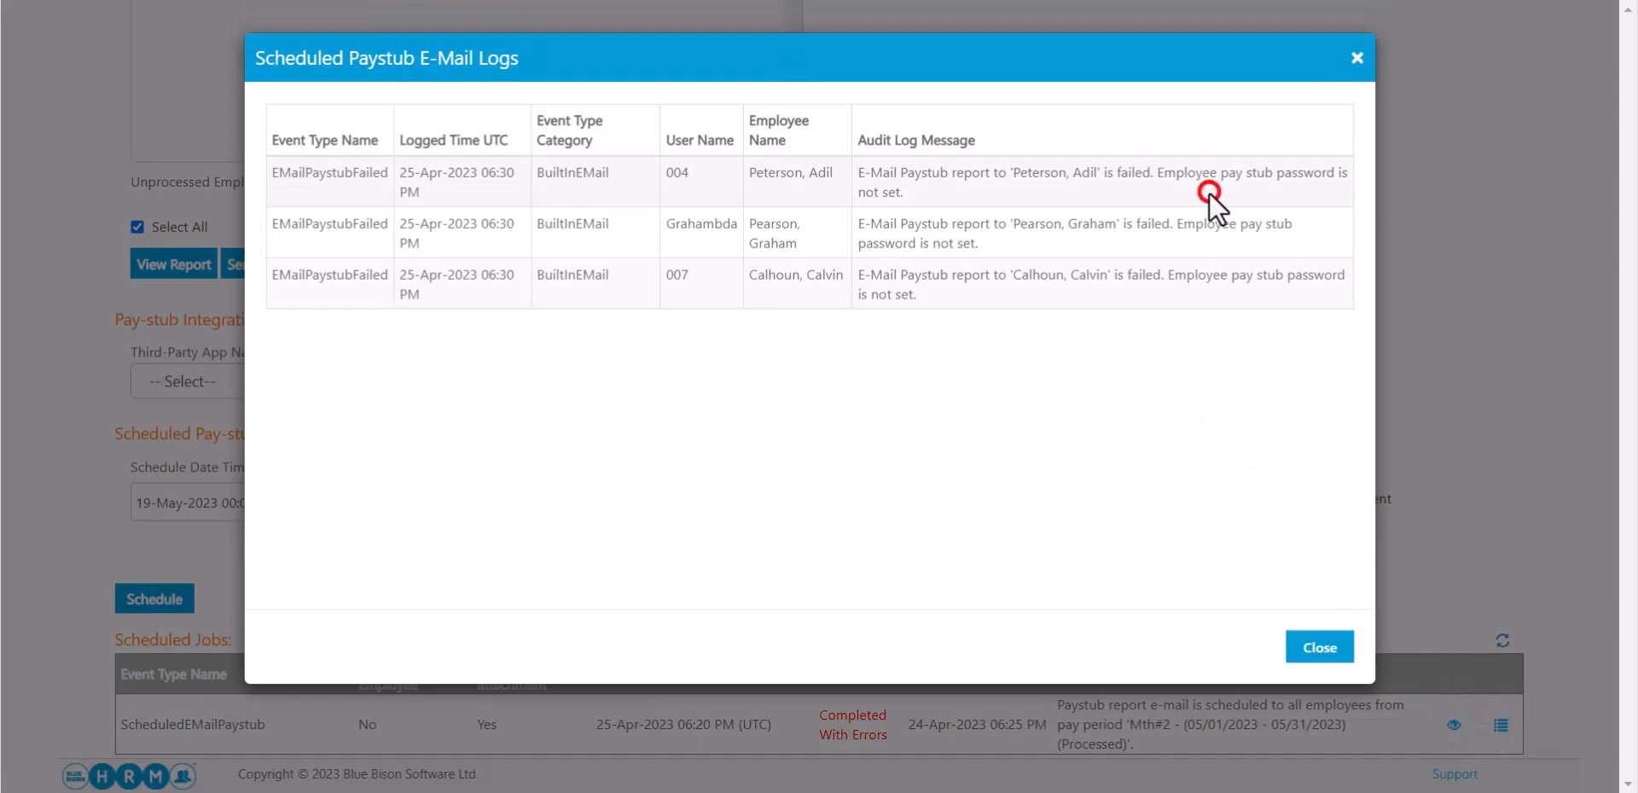
click(1343, 646)
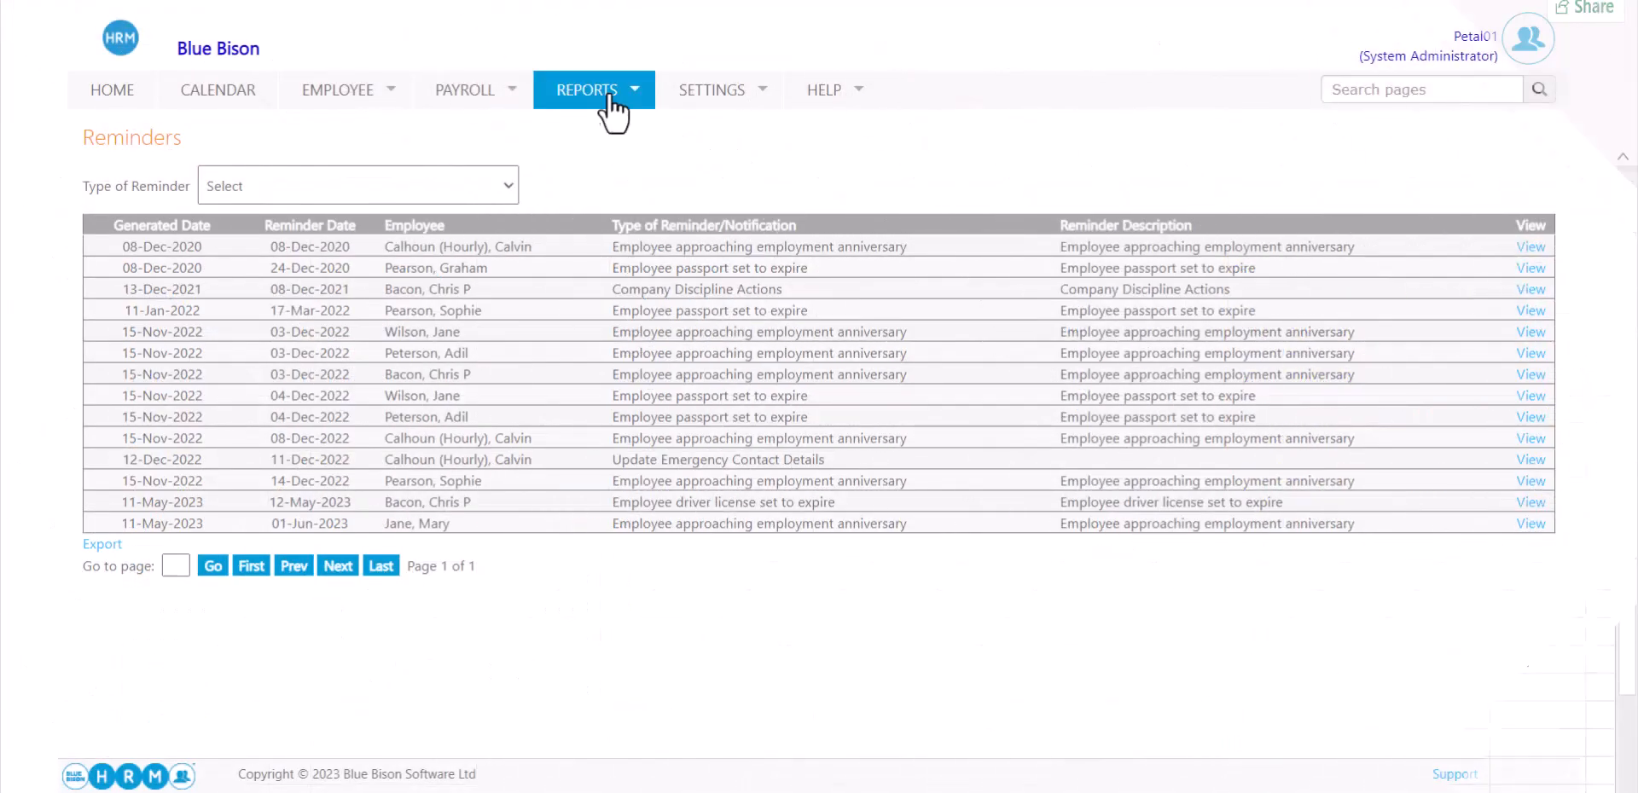
- Open the Attendance Summary report from the employee profile reports
click(597, 89)
click(604, 124)
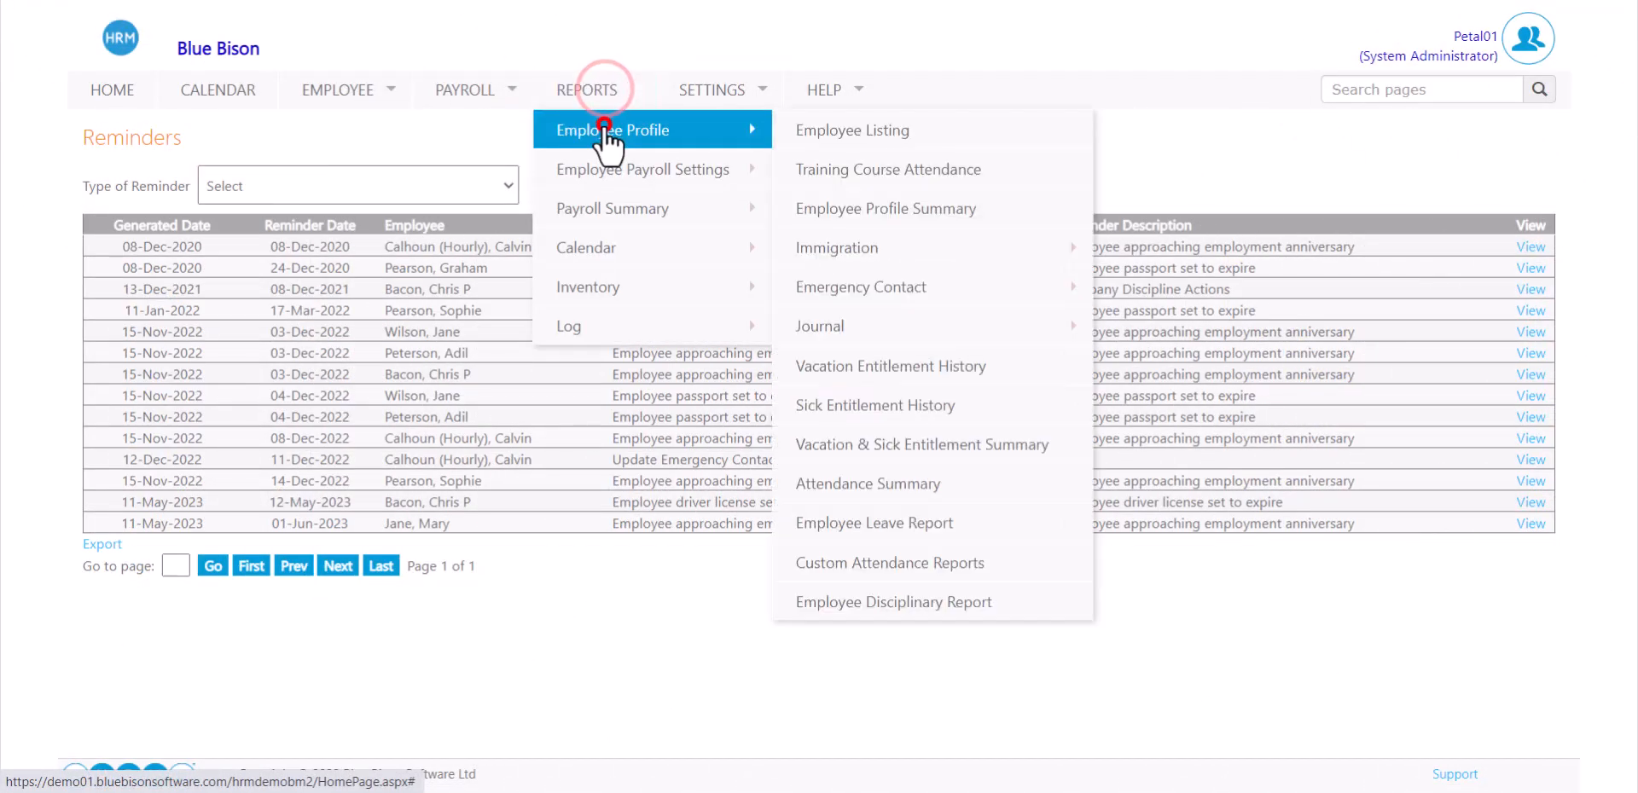
click(902, 483)
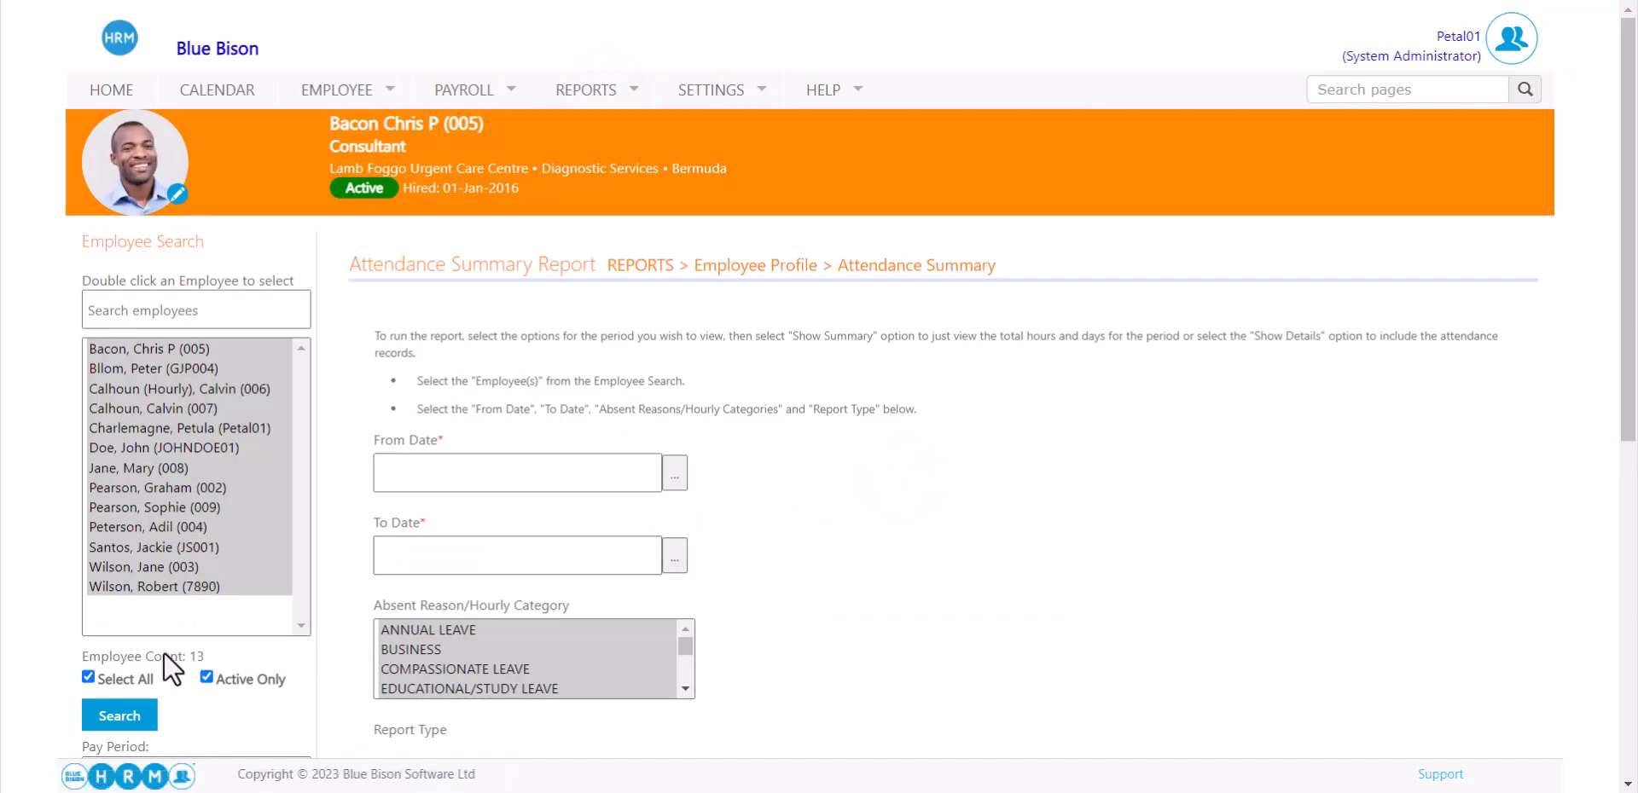
click(899, 473)
- Set the attendance report's From Date to 05/01/2004 and To Date to 05/16/2023
scroll(899, 473, down, 2)
click(674, 259)
click(539, 309)
click(538, 338)
click(613, 384)
click(674, 342)
click(472, 527)
- Generate the attendance report for all employees with Show Summary and Days, and look through it
scroll(582, 441, down, 3)
scroll(475, 585, down, 1)
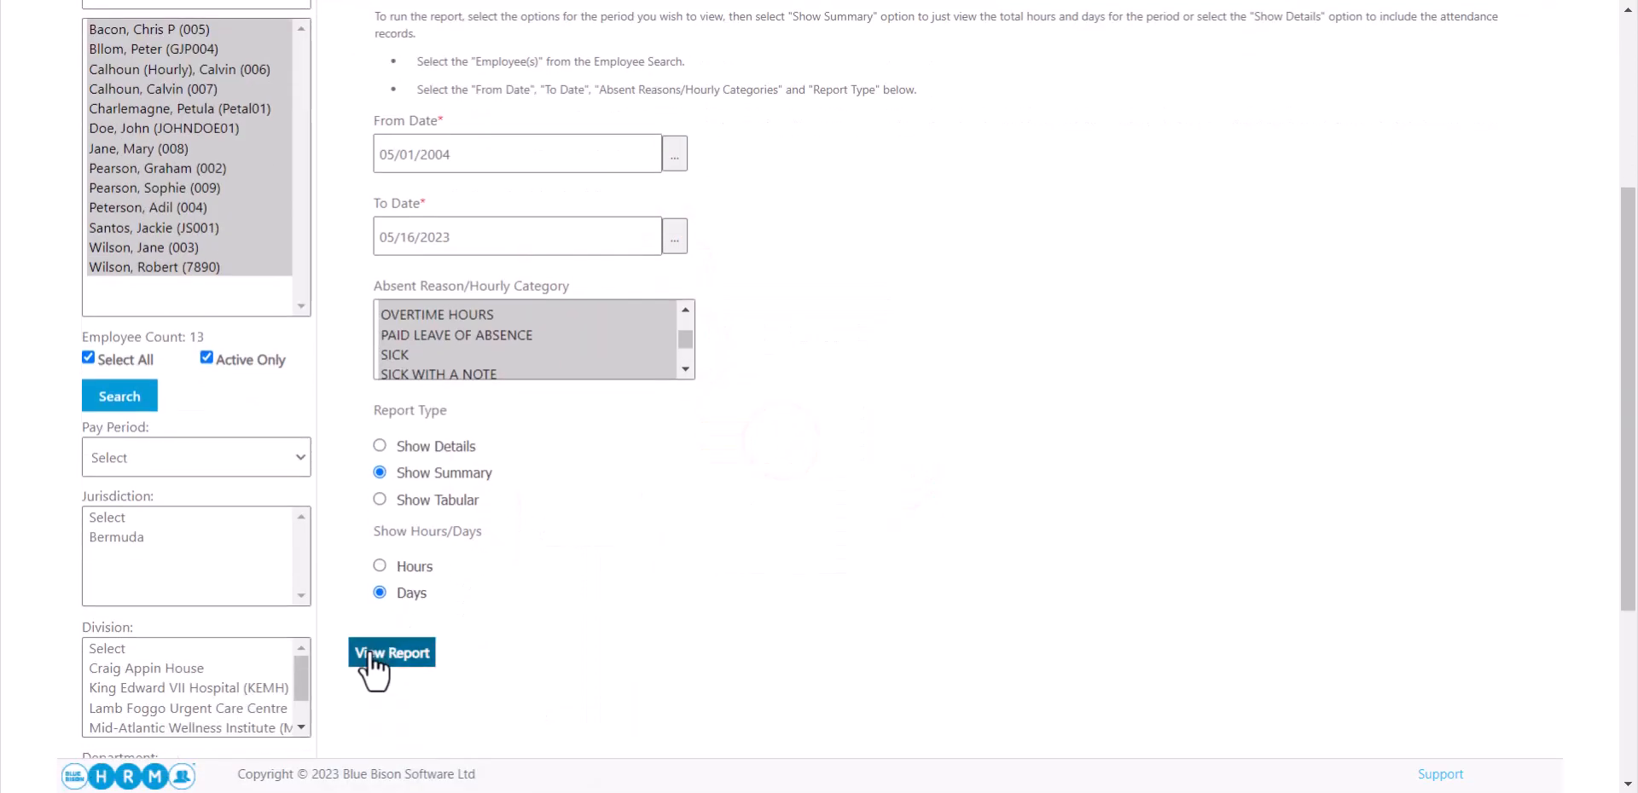
click(377, 660)
scroll(688, 439, down, 8)
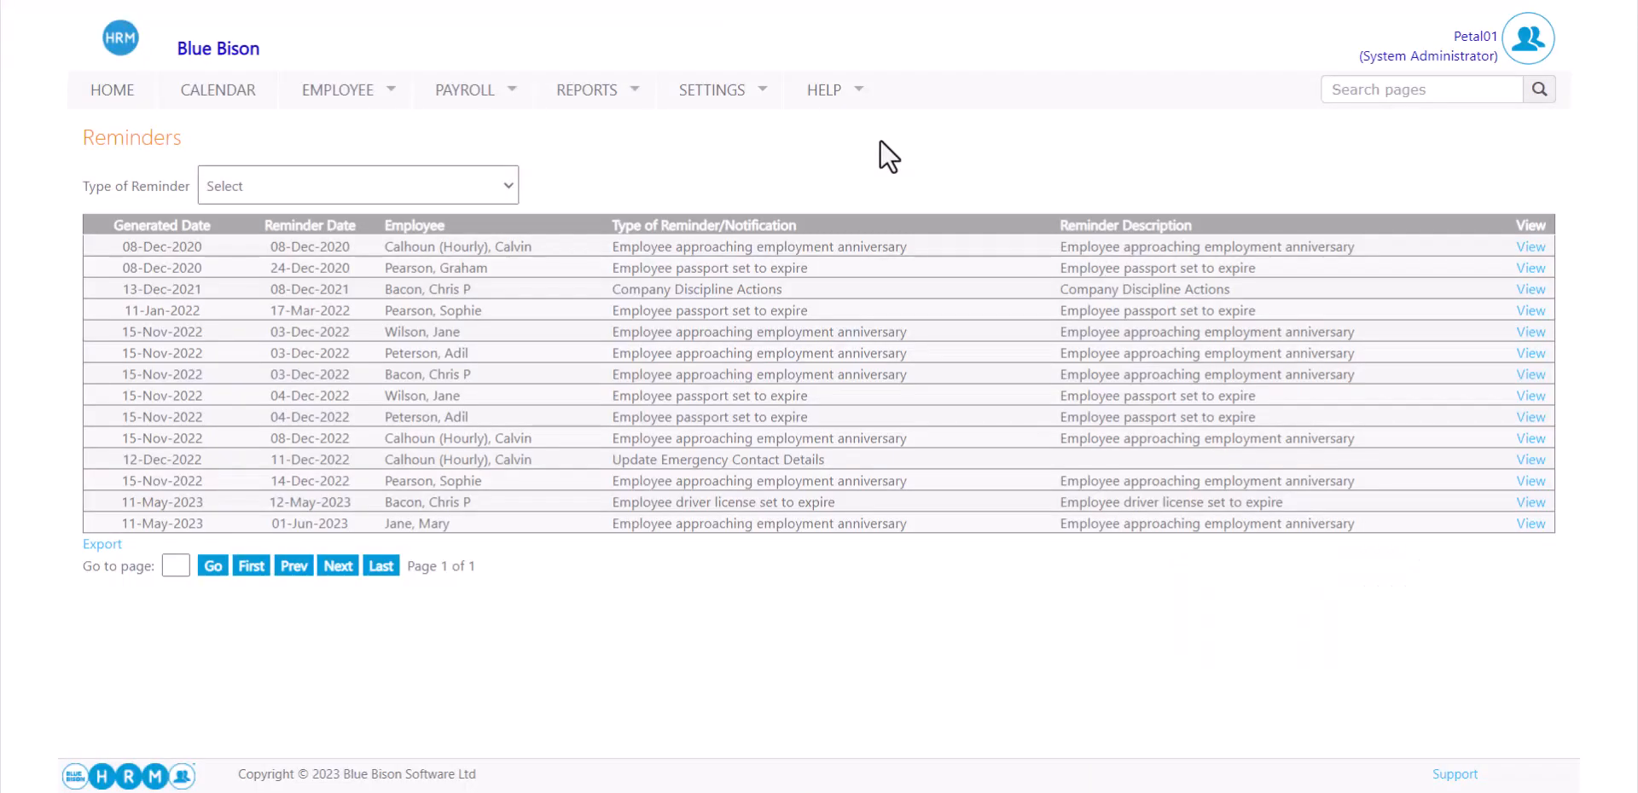
- Start adding a new absent reason/hourly category in the attendance settings
click(759, 93)
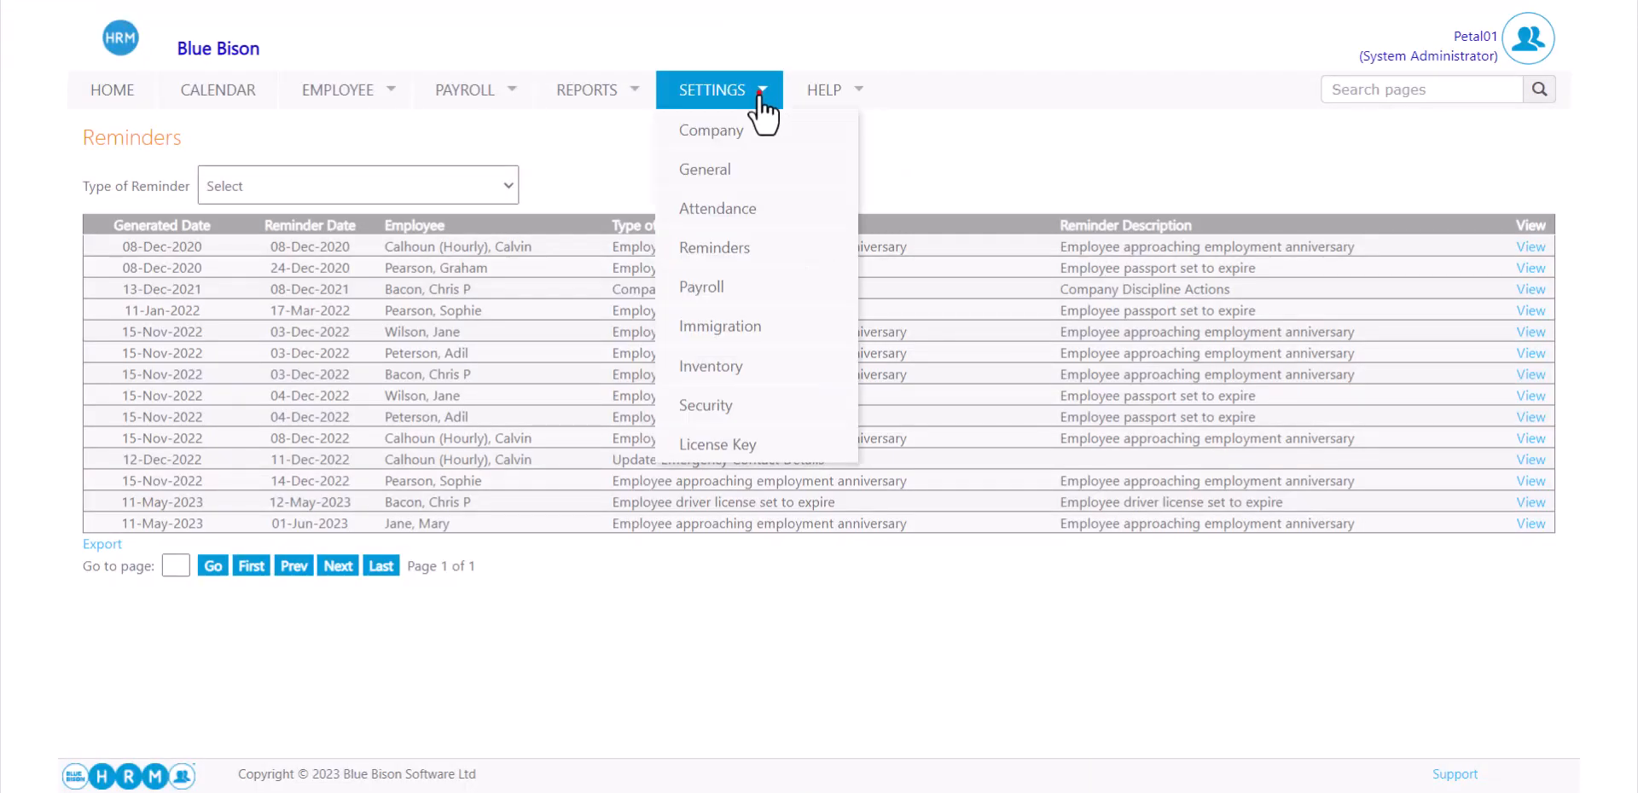
click(759, 198)
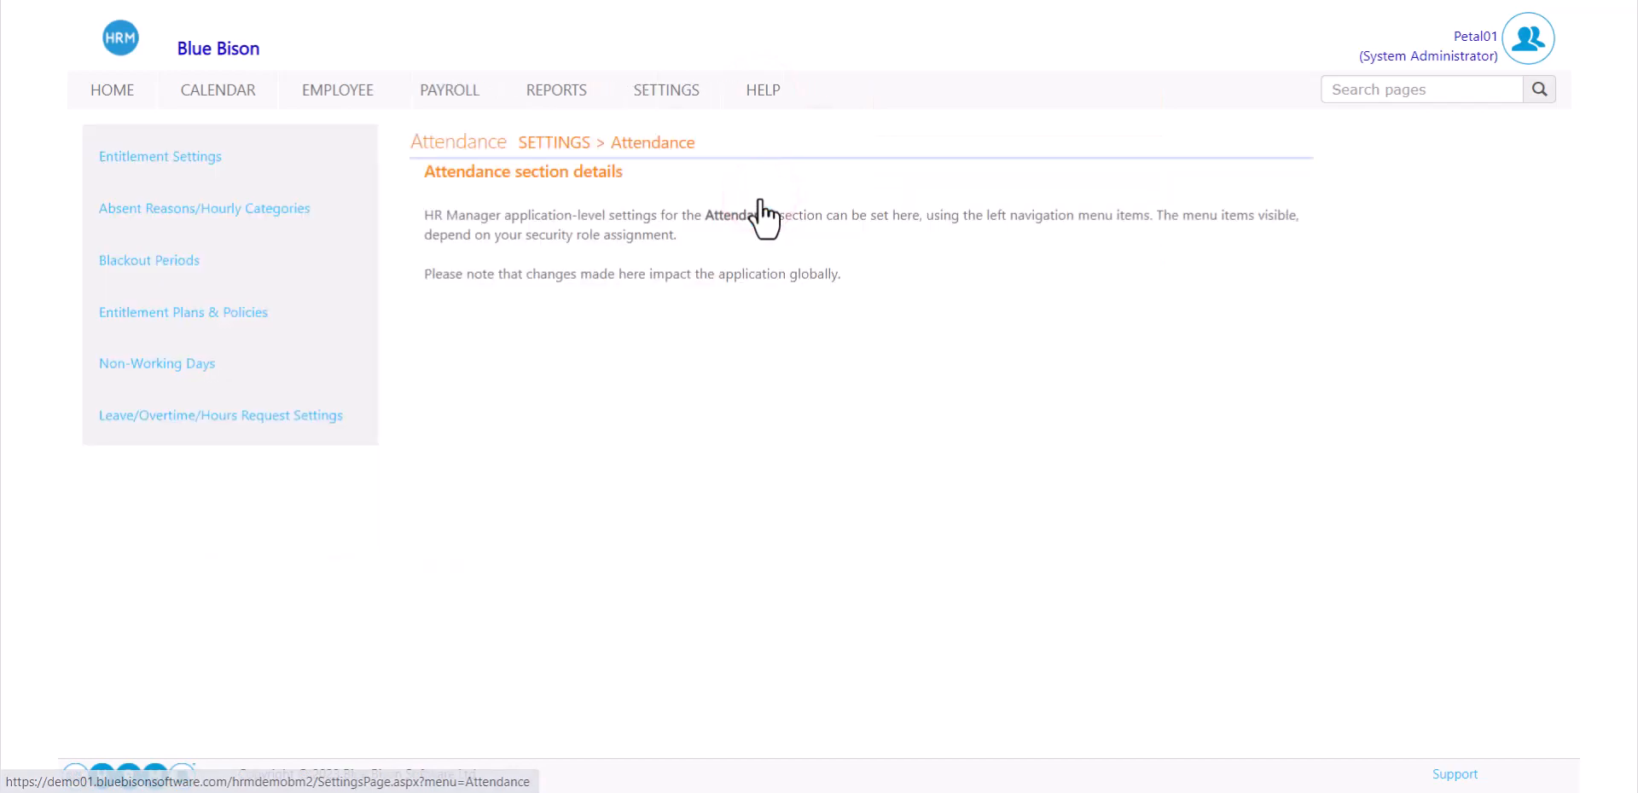
click(275, 210)
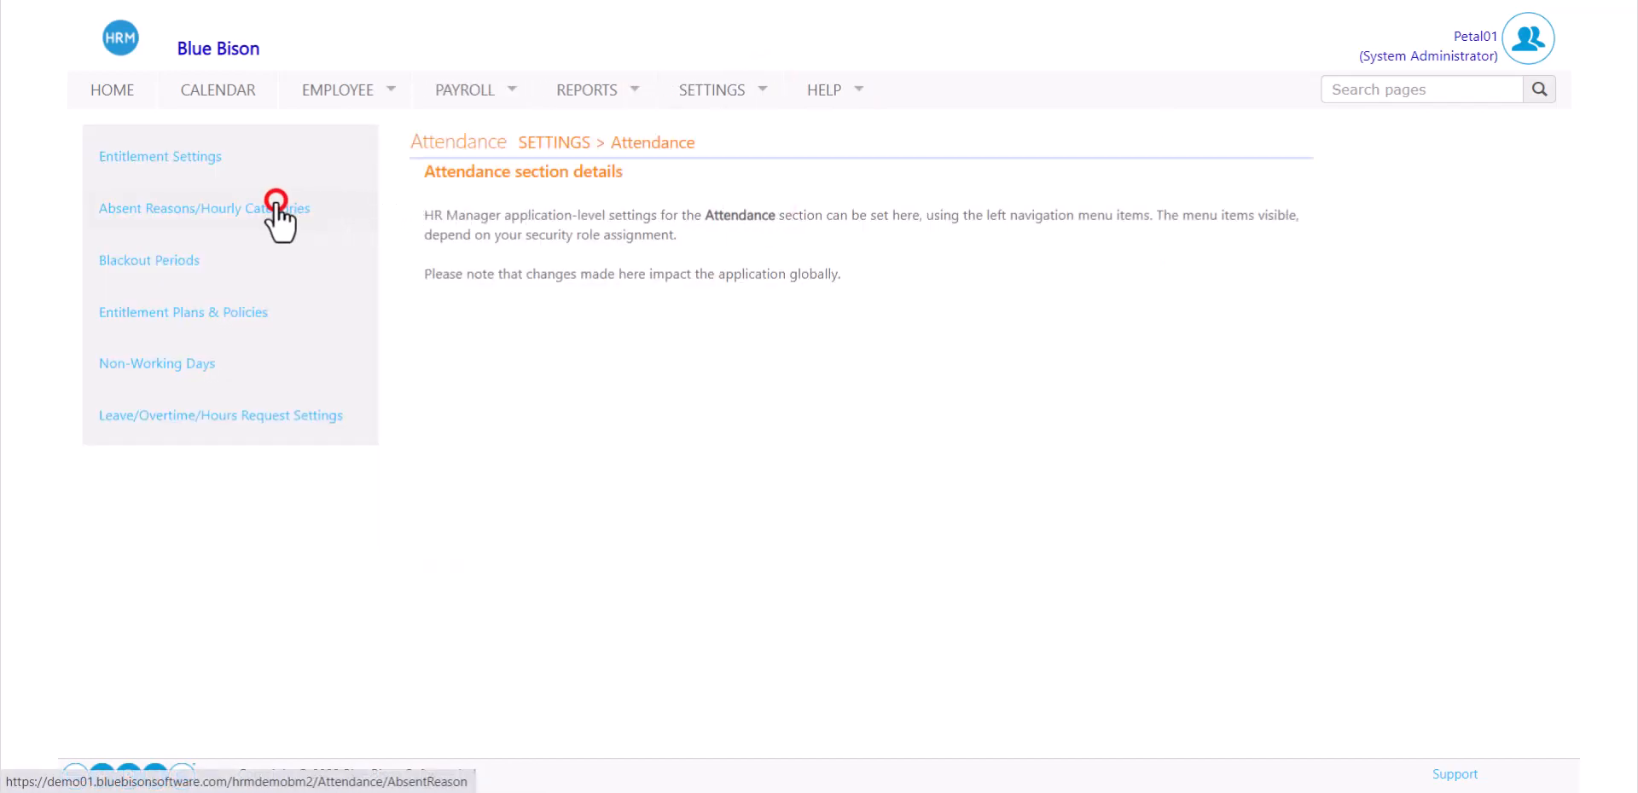
scroll(452, 409, down, 10)
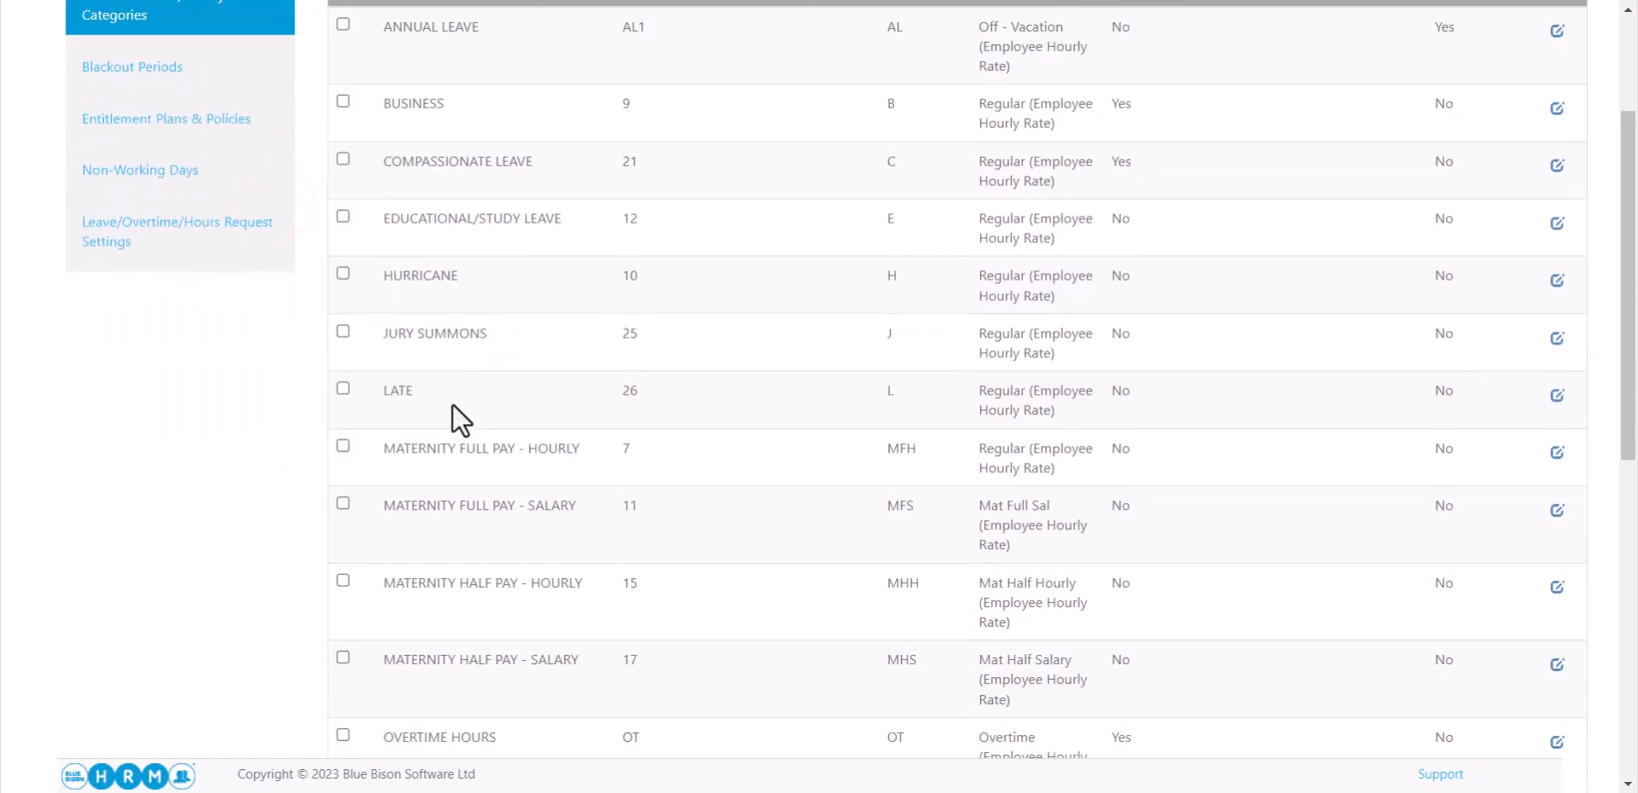
click(355, 703)
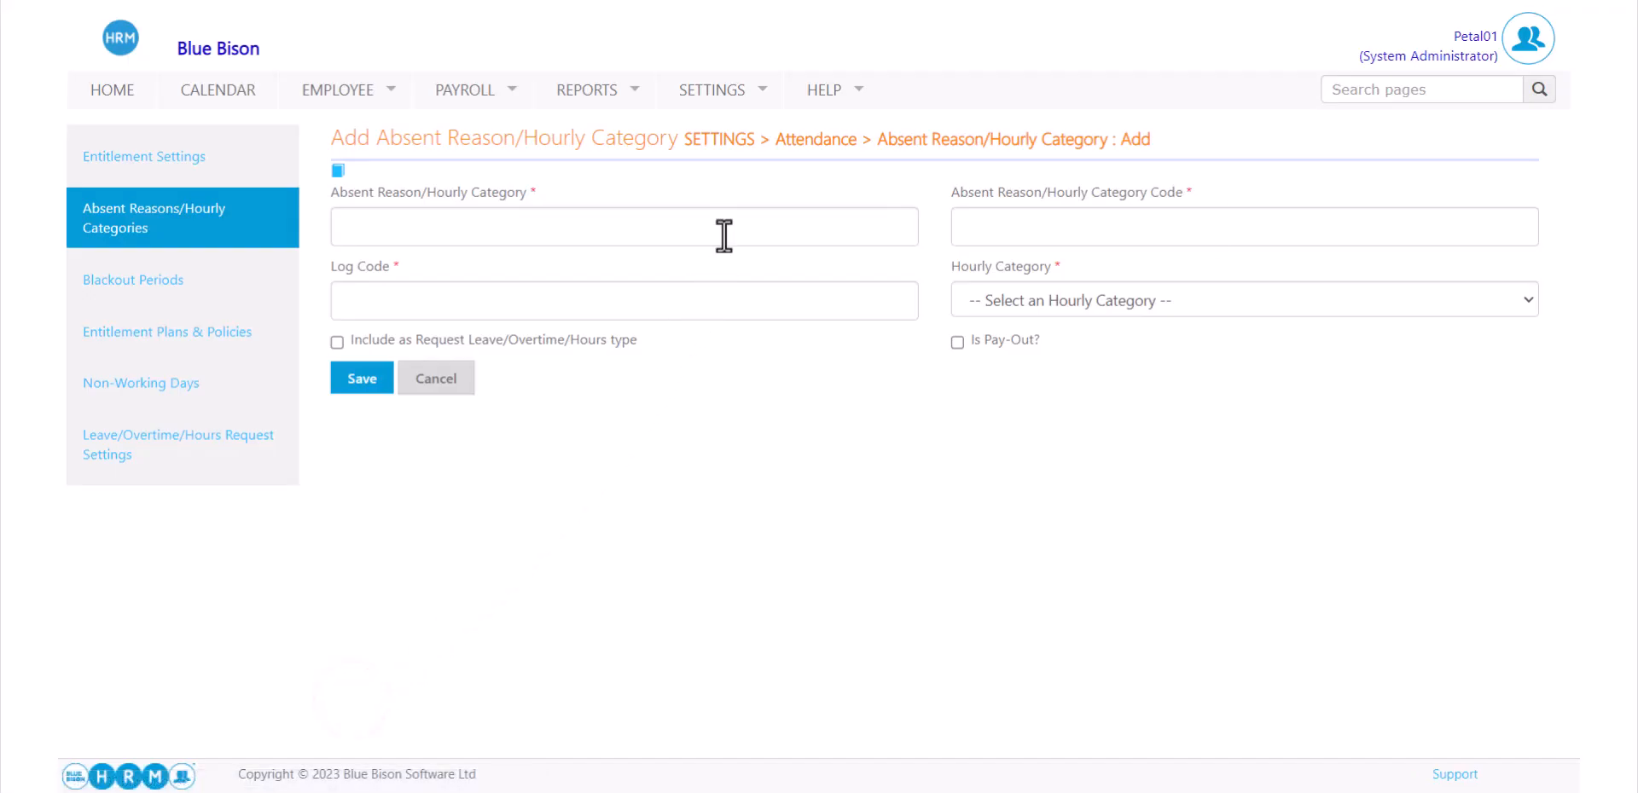
- Name the absent reason SICK WITH A NOTE and enter category code 3 and log code S
click(723, 236)
text(SICK )
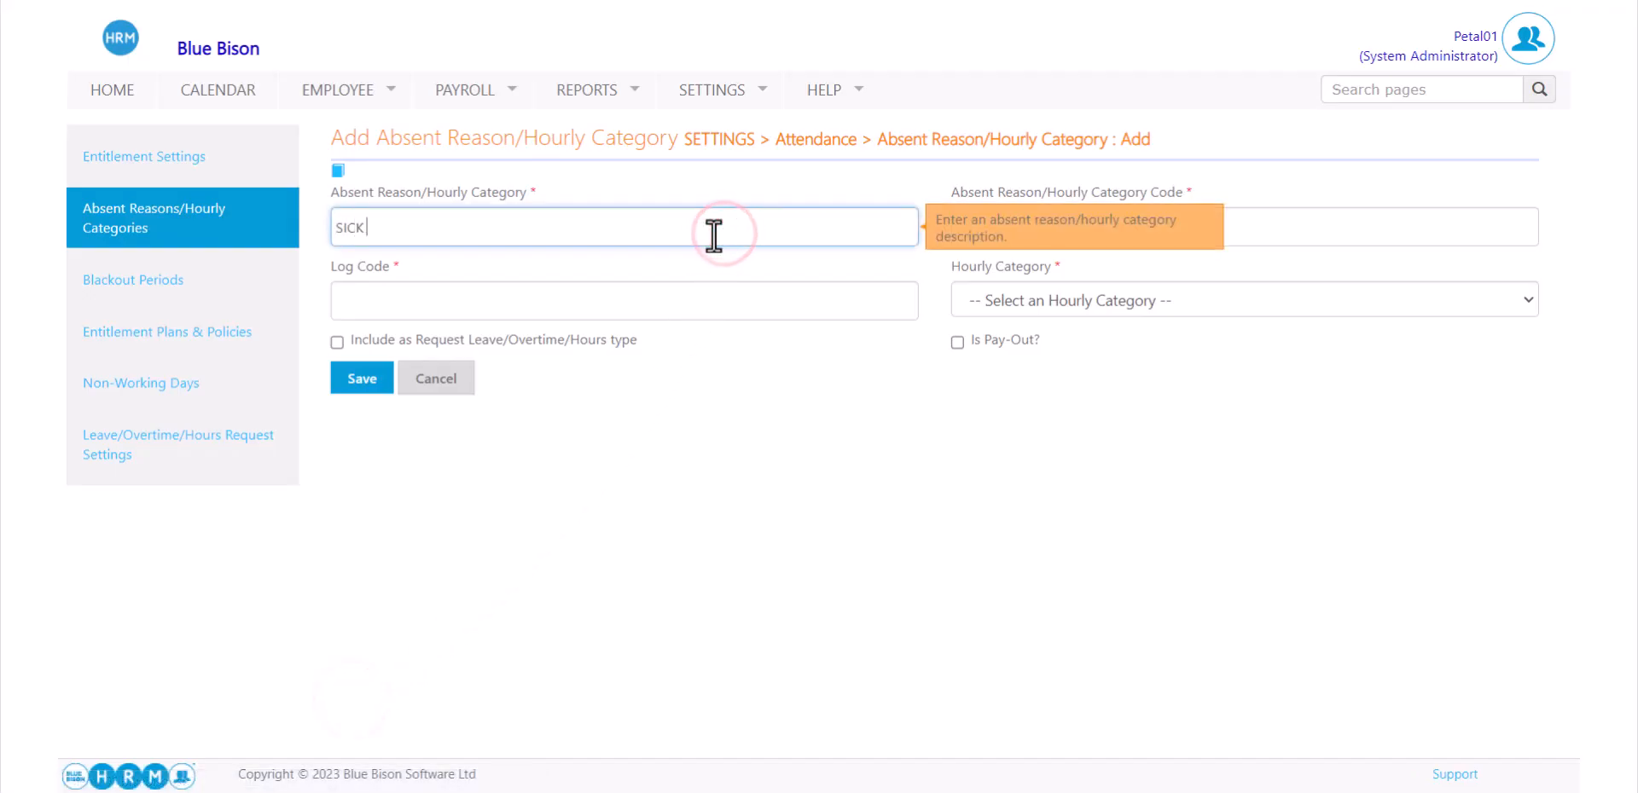
text(WITH A NOTE)
key(Tab)
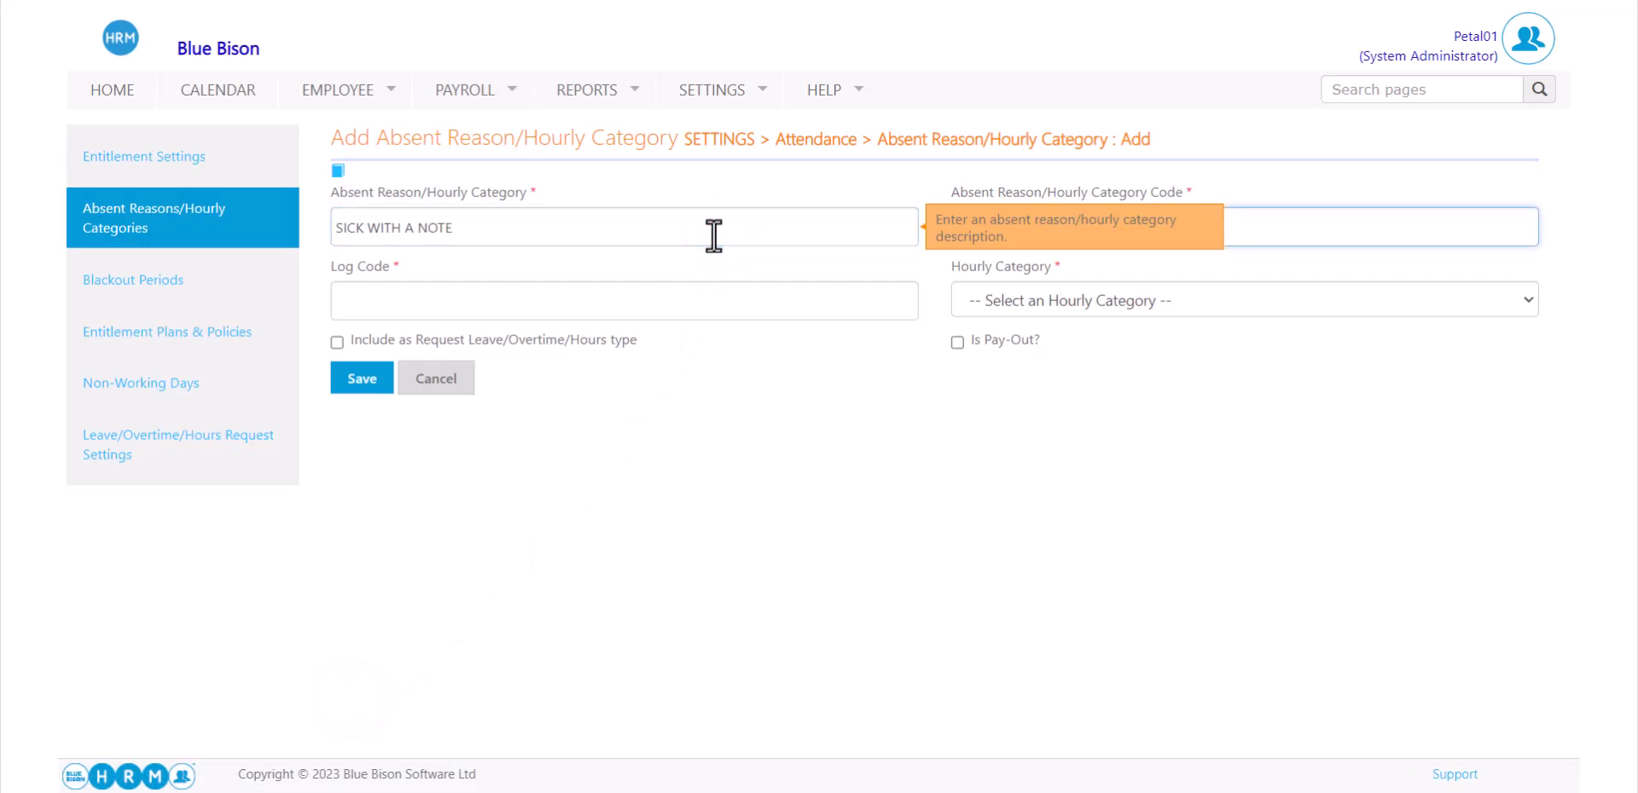
text(3)
click(683, 307)
text(S)
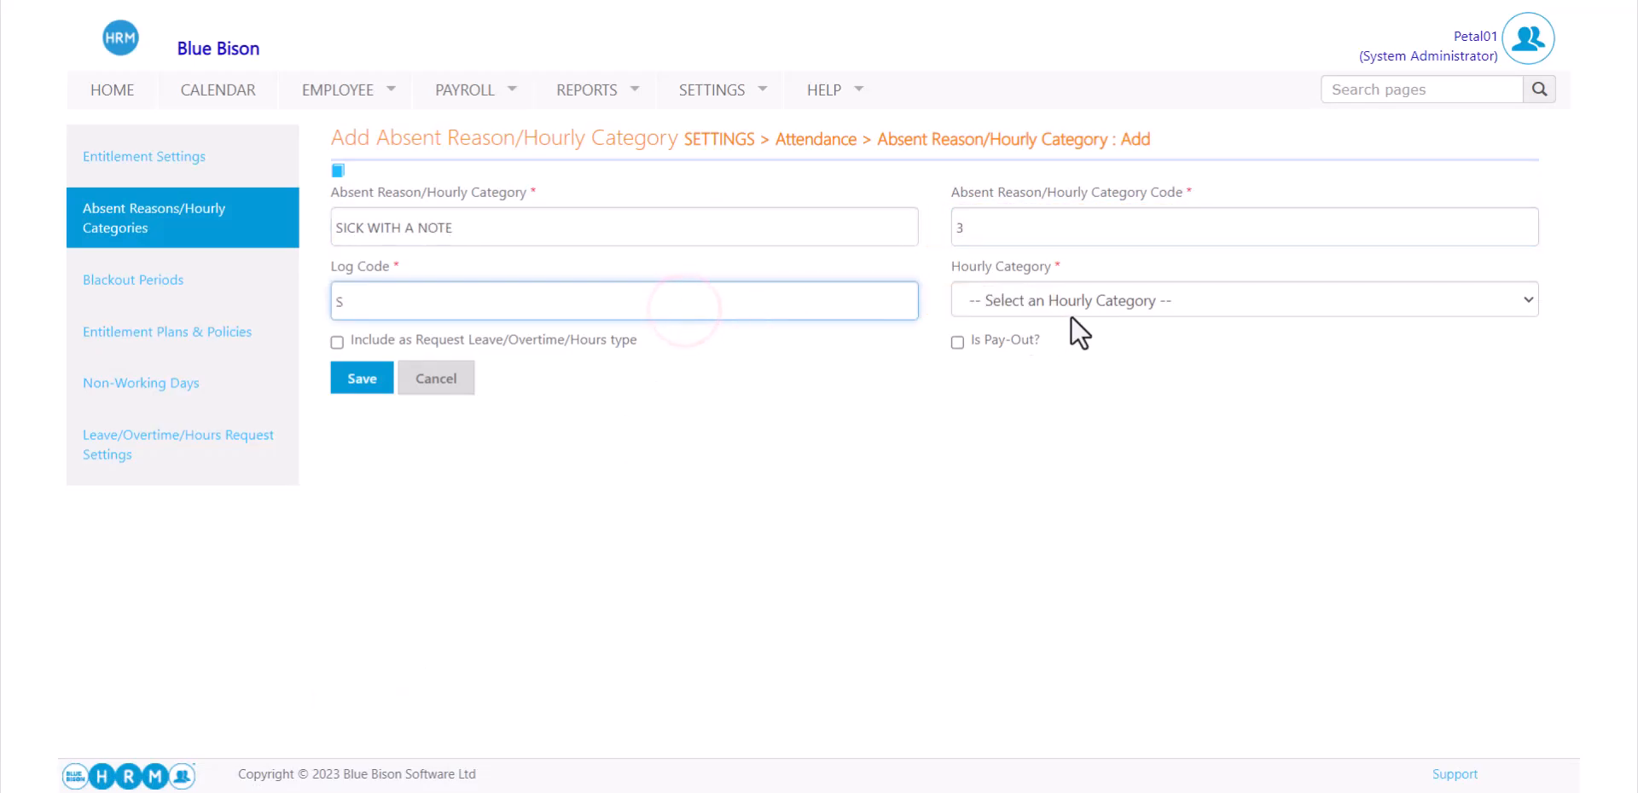
- Assign the Sick (Employee Hourly Rate) hourly category to the new absent reason and save it
click(1076, 300)
click(1077, 382)
click(369, 380)
- Compare the log codes of the SICK and SICK WITH A NOTE entries in the absent reasons list
scroll(757, 536, down, 10)
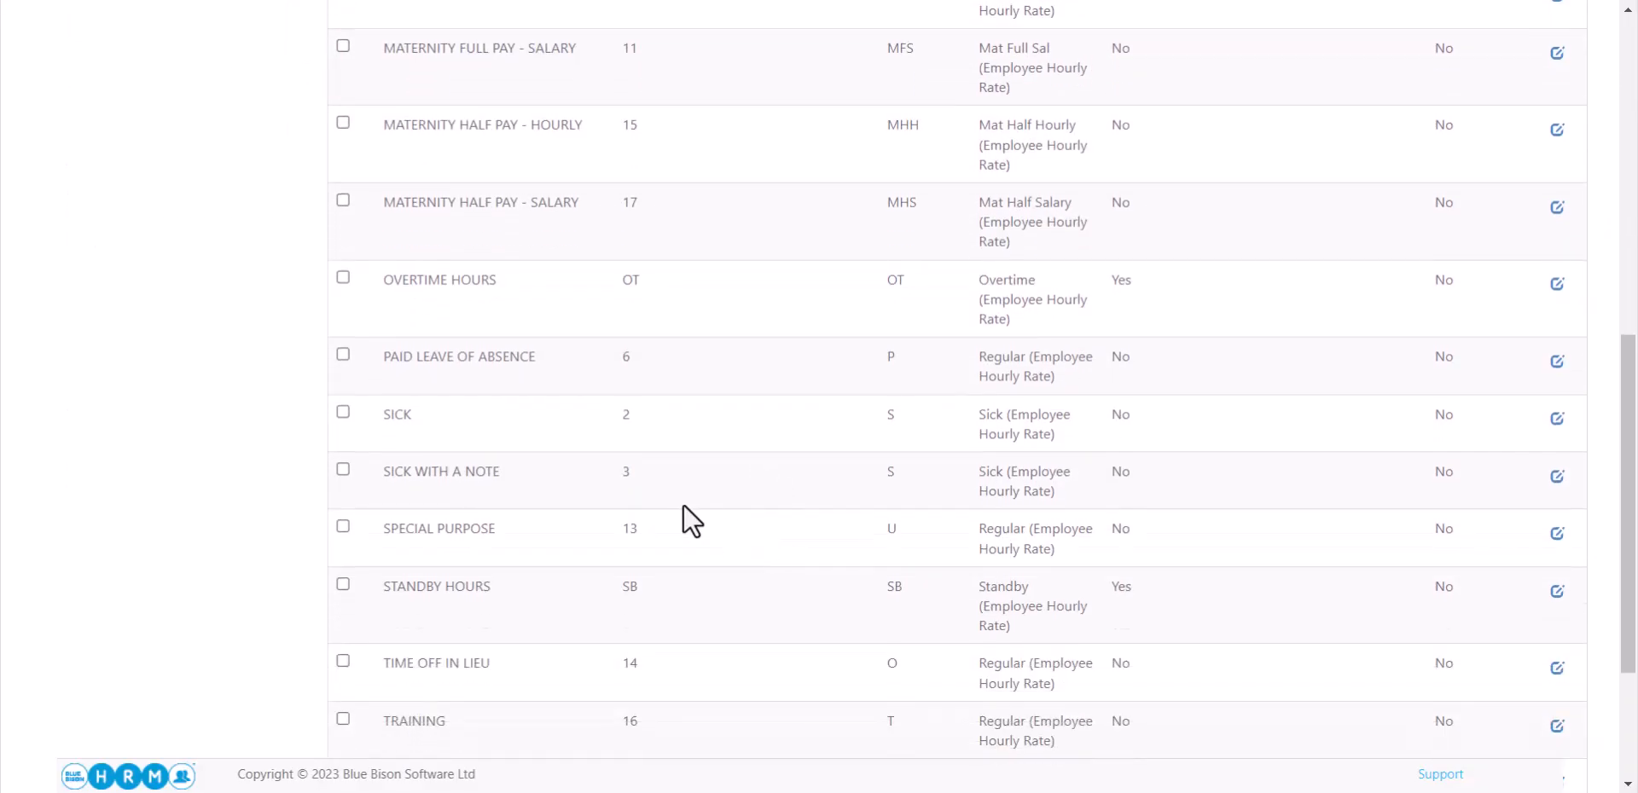
click(881, 421)
click(894, 477)
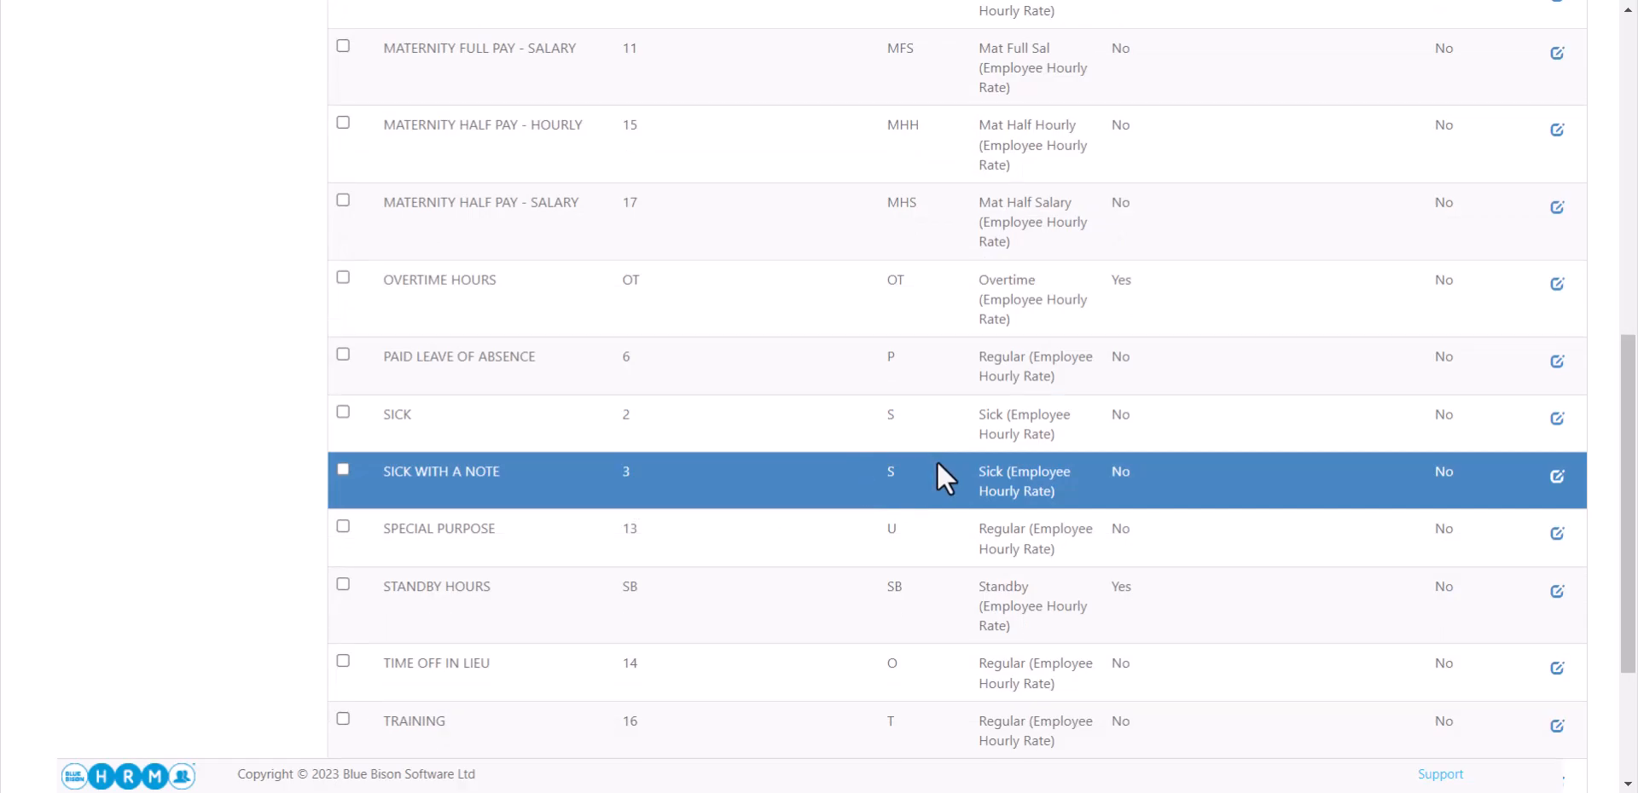
scroll(937, 462, down, 3)
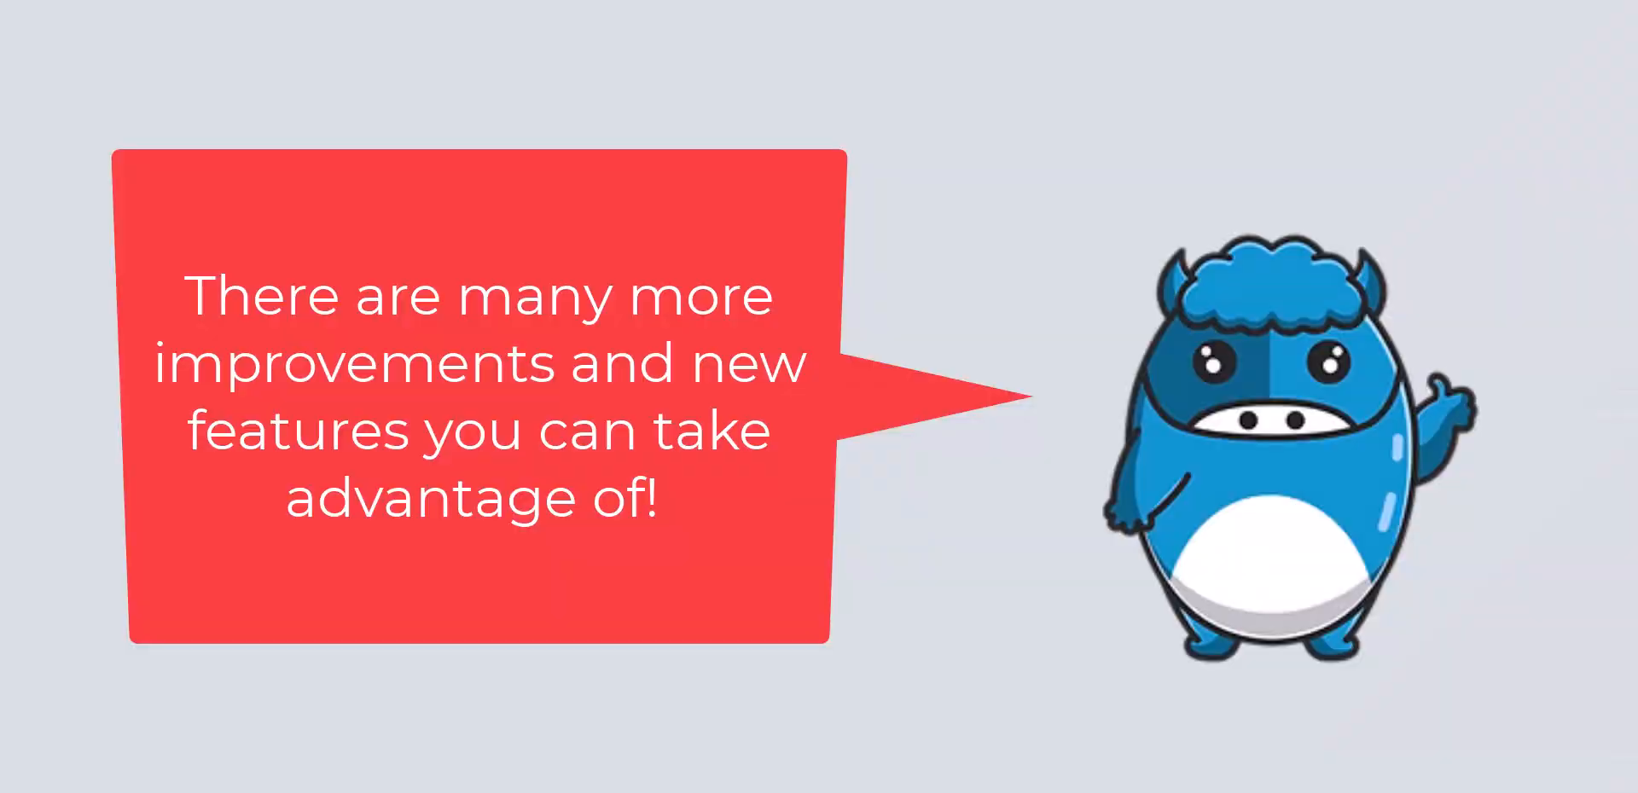